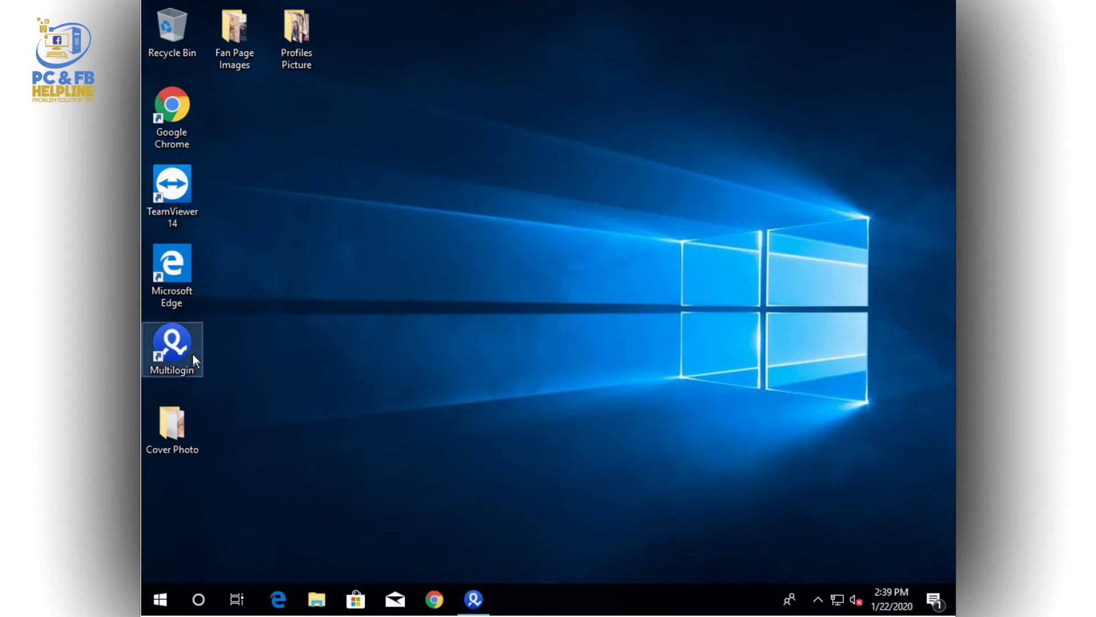
Switch to Multilogin and view the browser profiles in the Unassigned and Beta7_Win25 groups
left_click(476, 602)
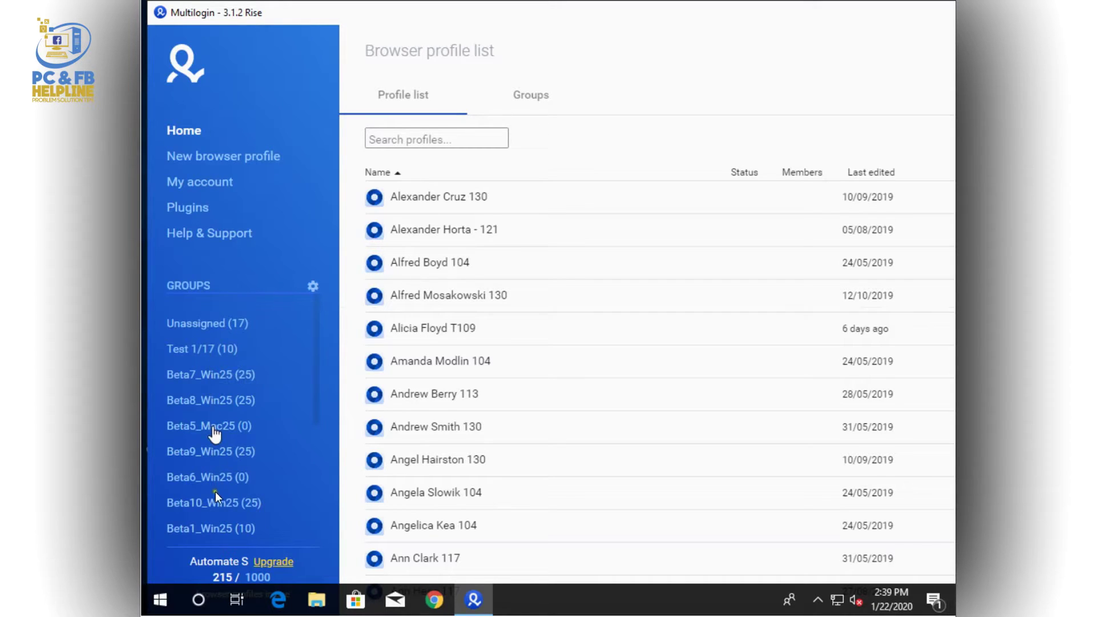
left_click(215, 326)
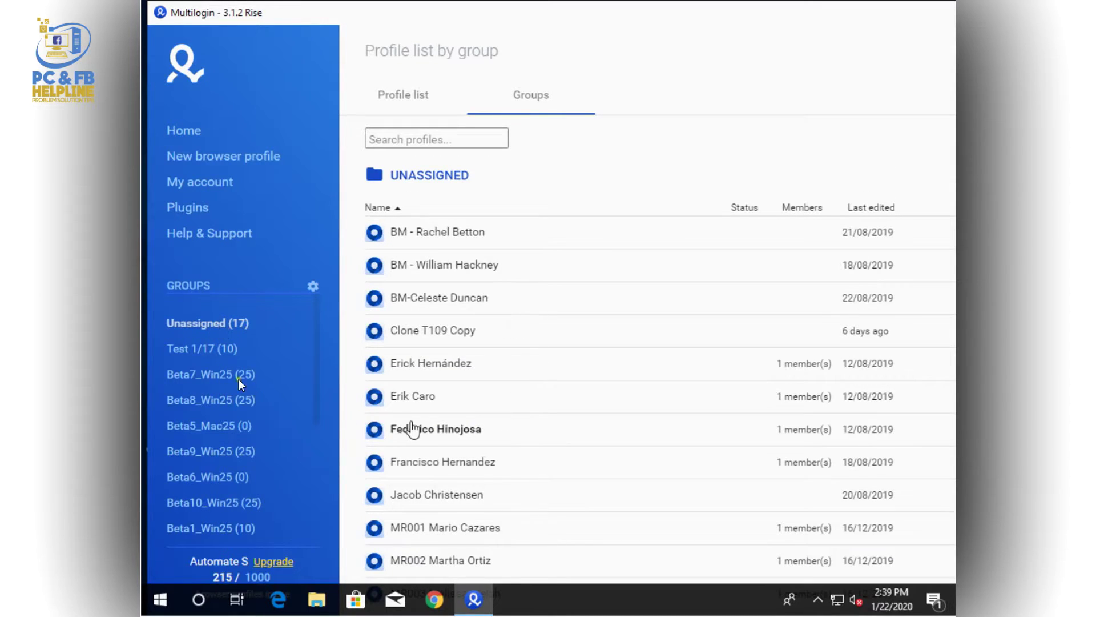
left_click(215, 378)
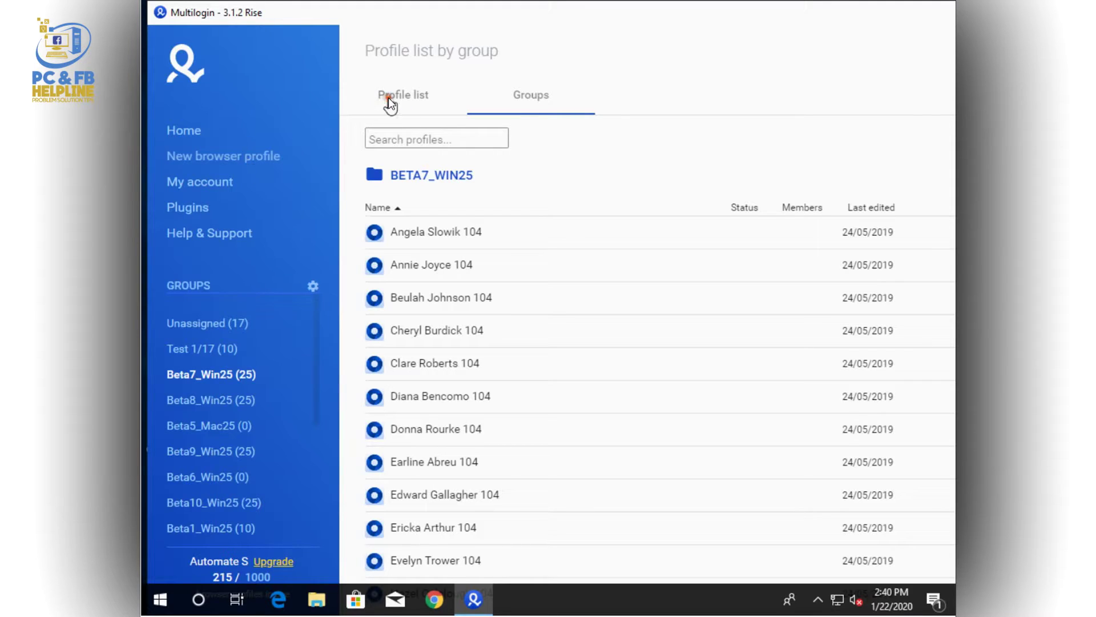
Start a new browser profile and name it "PC and FB Helpline"
left_click(262, 155)
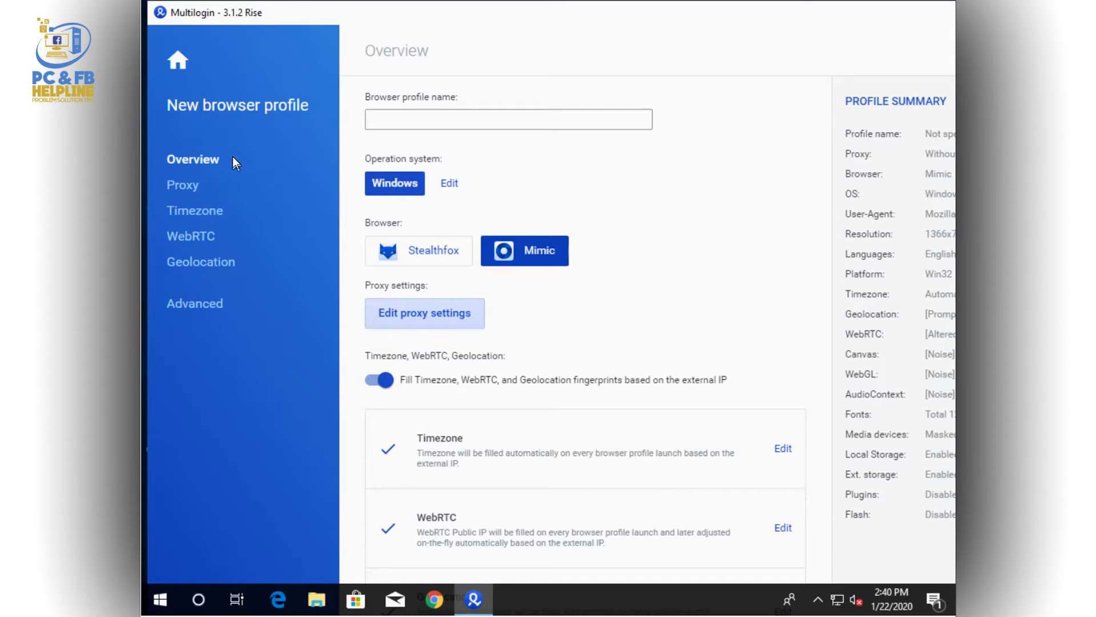
left_click(424, 120)
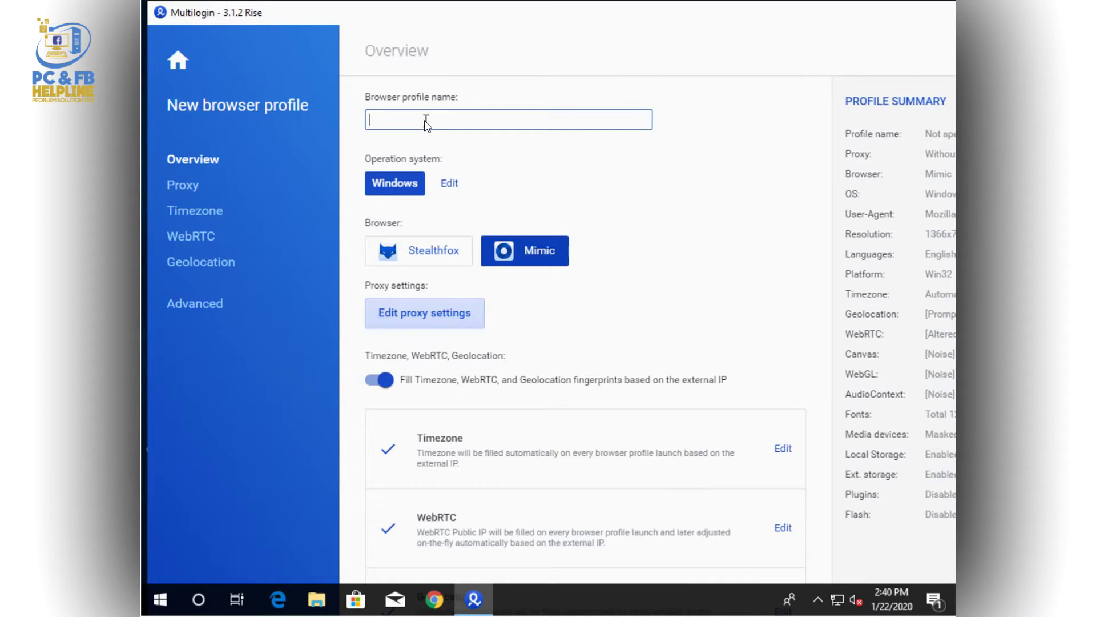
type("Test")
key("ctrl+a")
type("PC and FB Helpline")
Review the profile's operating system choices and proxy connection types without changing them, and return to the overview
left_click(450, 184)
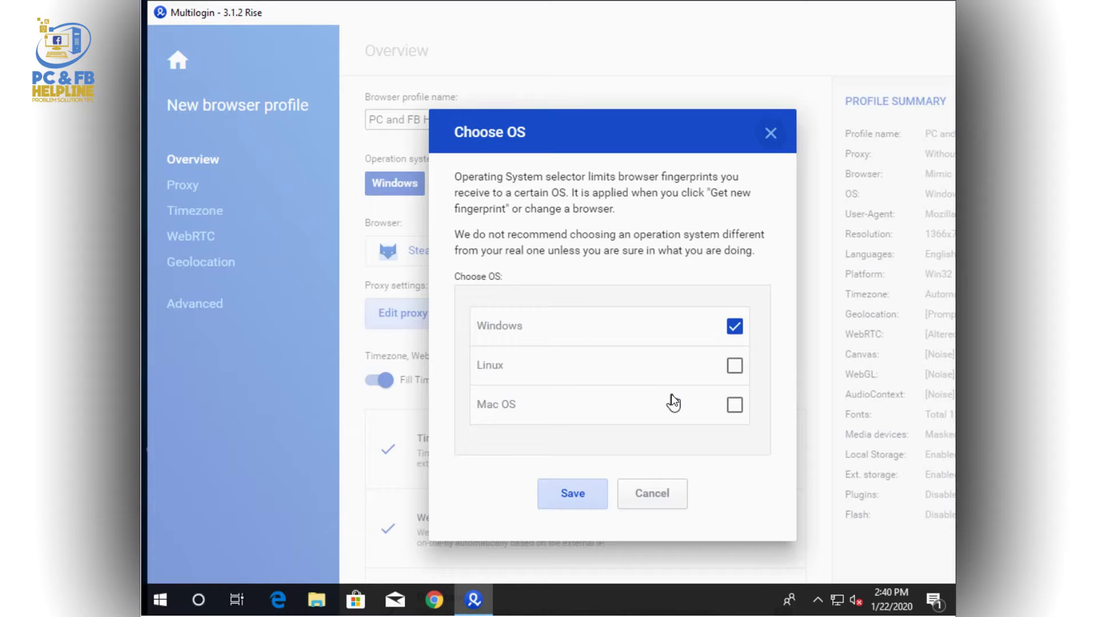
left_click(652, 491)
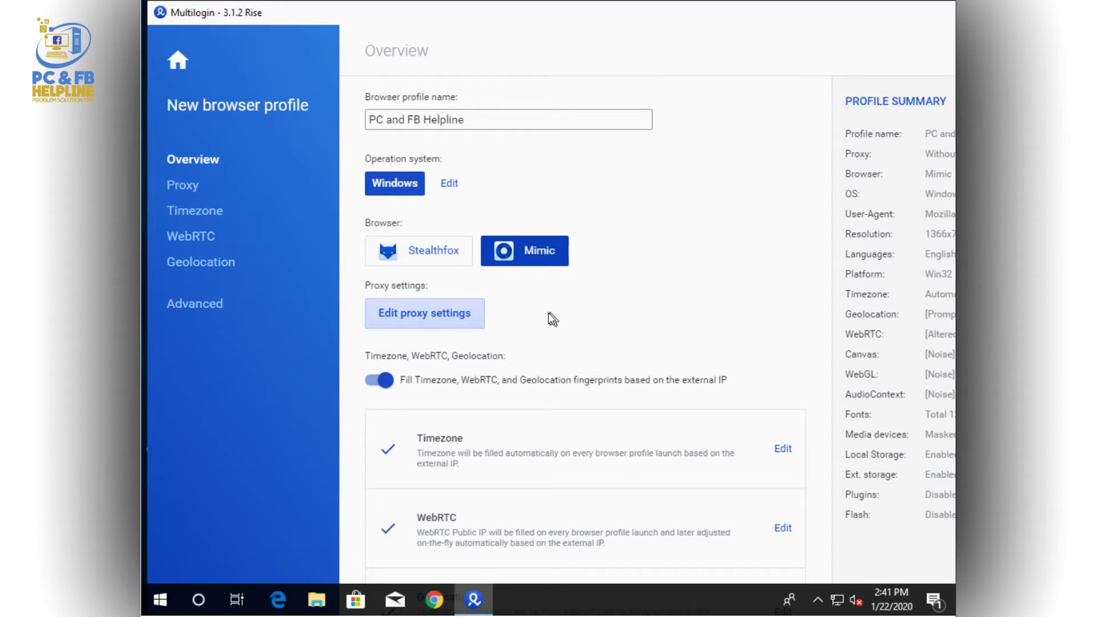
scroll(422, 312, "down", 1)
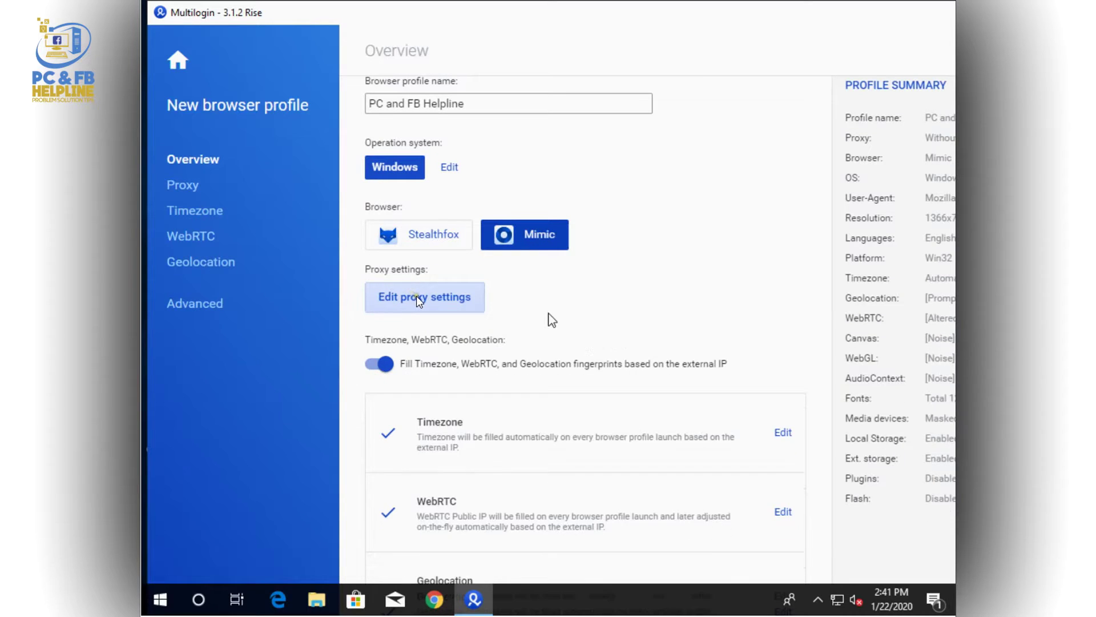
scroll(417, 295, "down", 4)
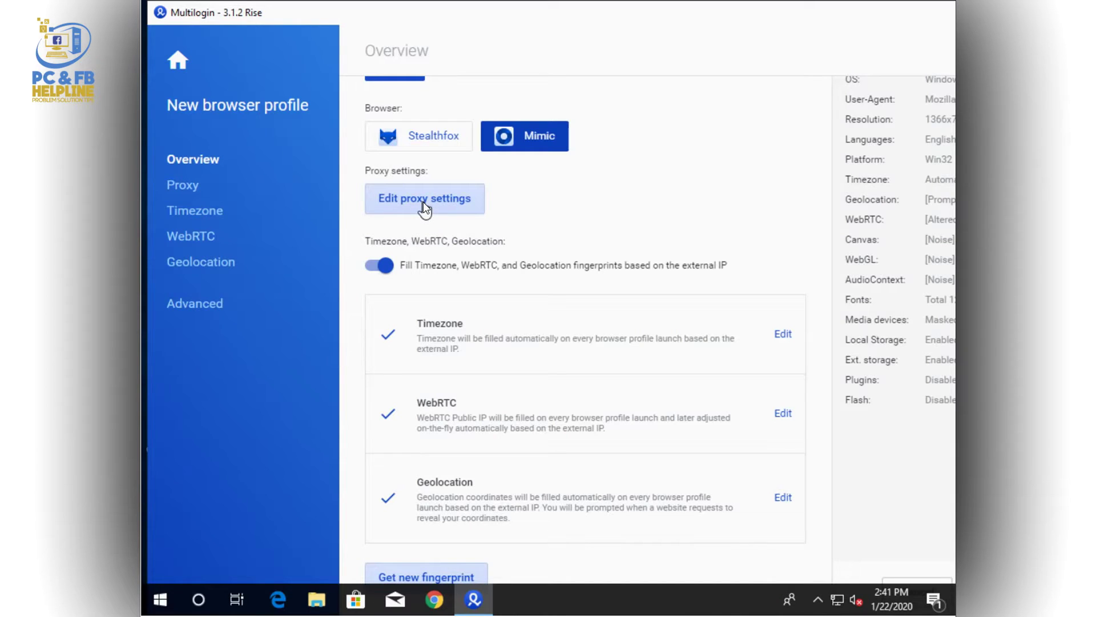
left_click(424, 200)
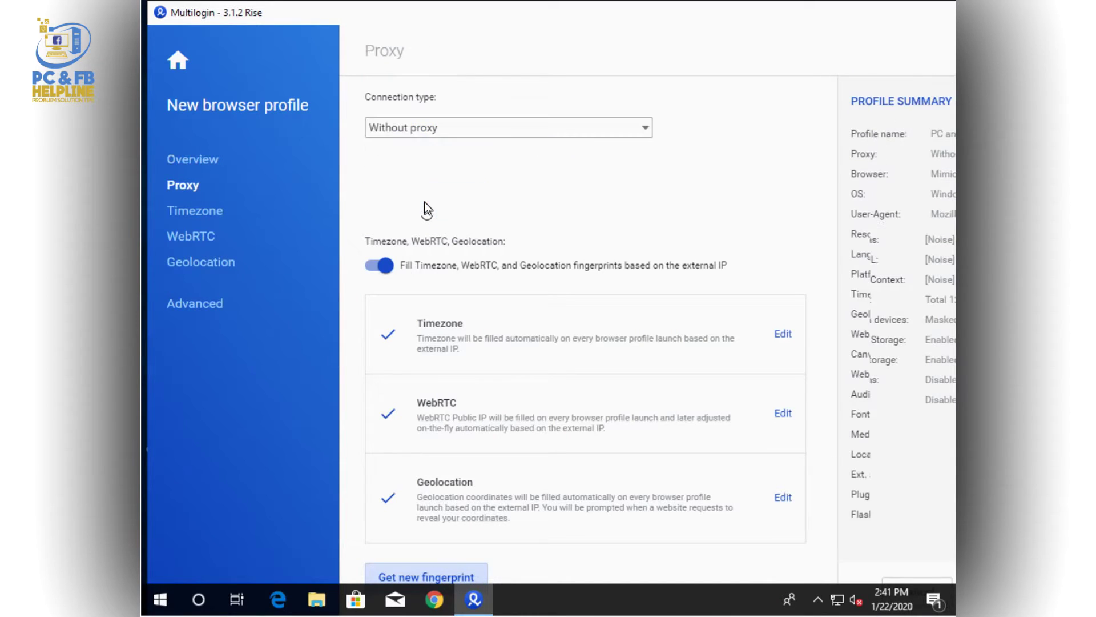
left_click(602, 134)
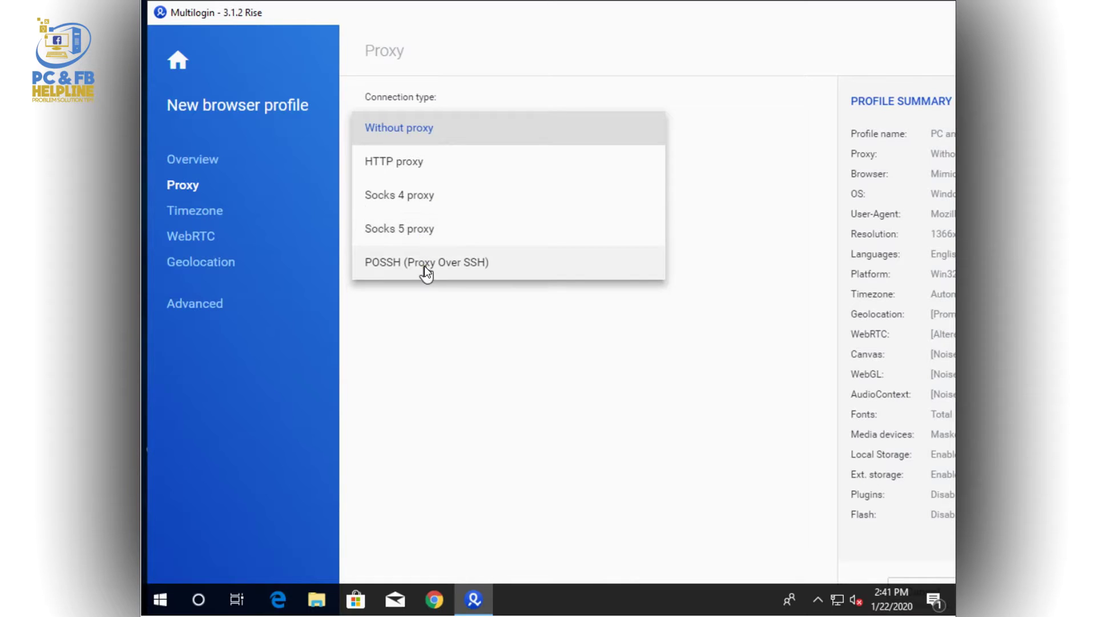
left_click(477, 340)
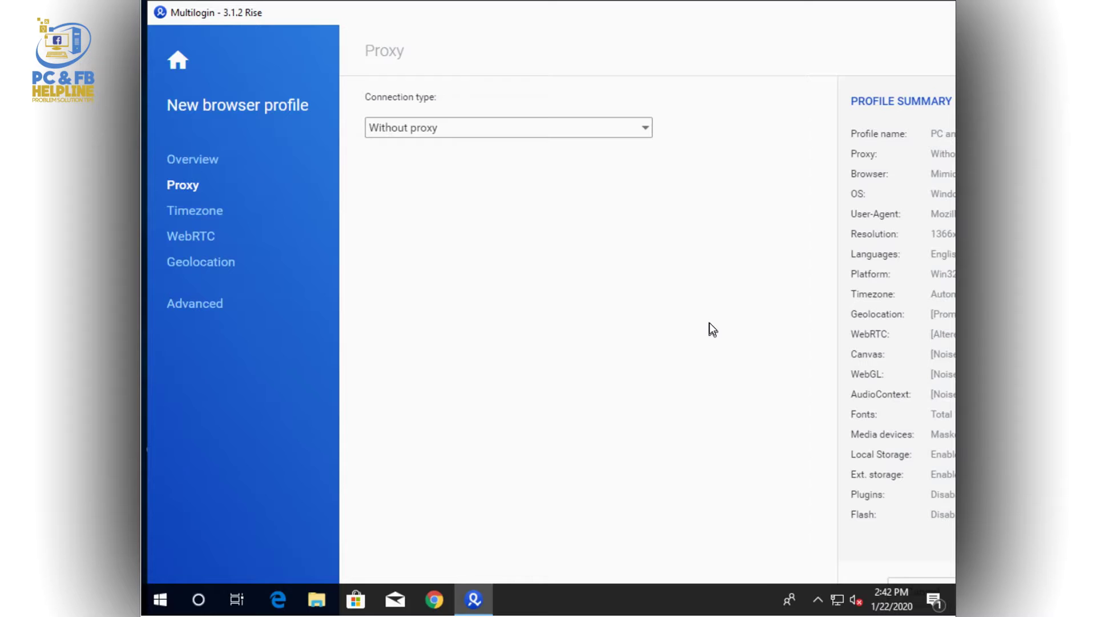
left_click(199, 161)
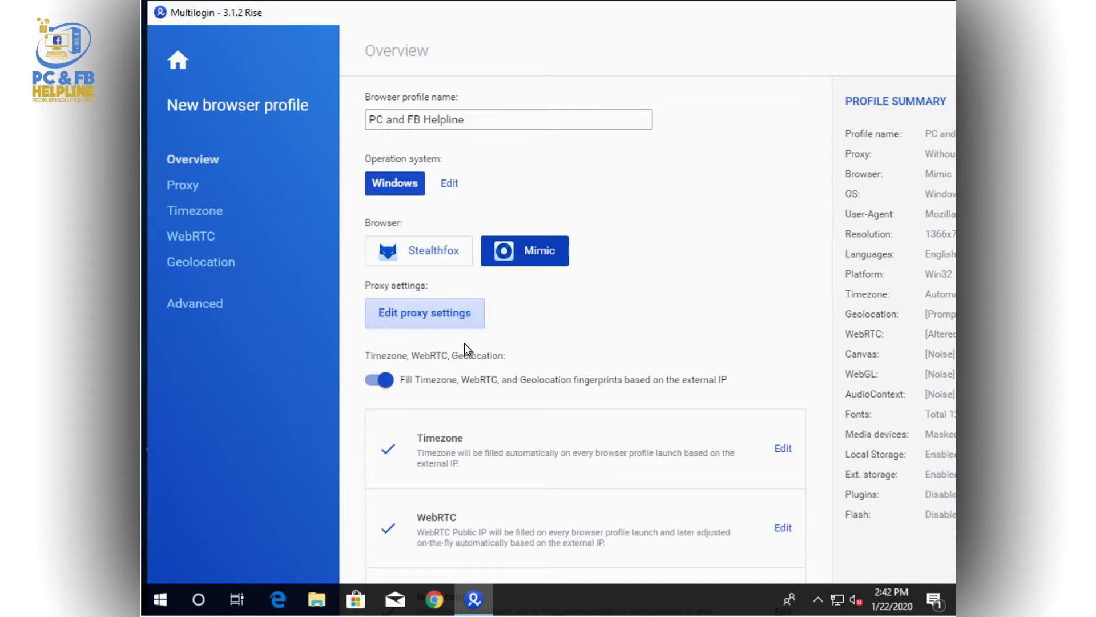
Maximize the Multilogin window and expand the advanced settings of the new browser profile
scroll(465, 344, "down", 1)
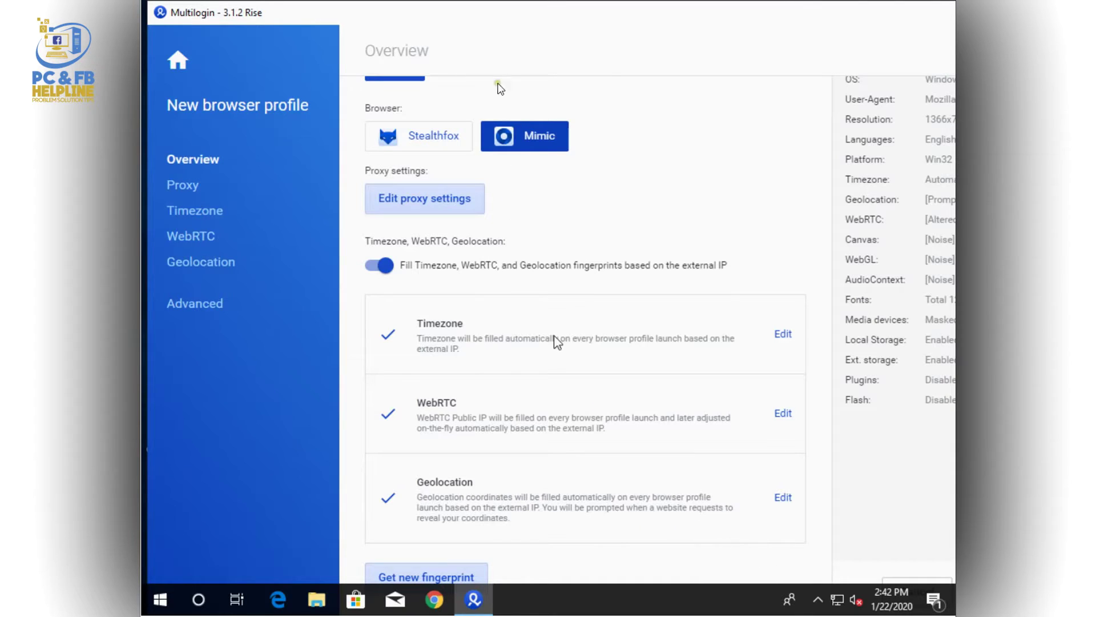
left_click_drag(474, 21, 406, 39)
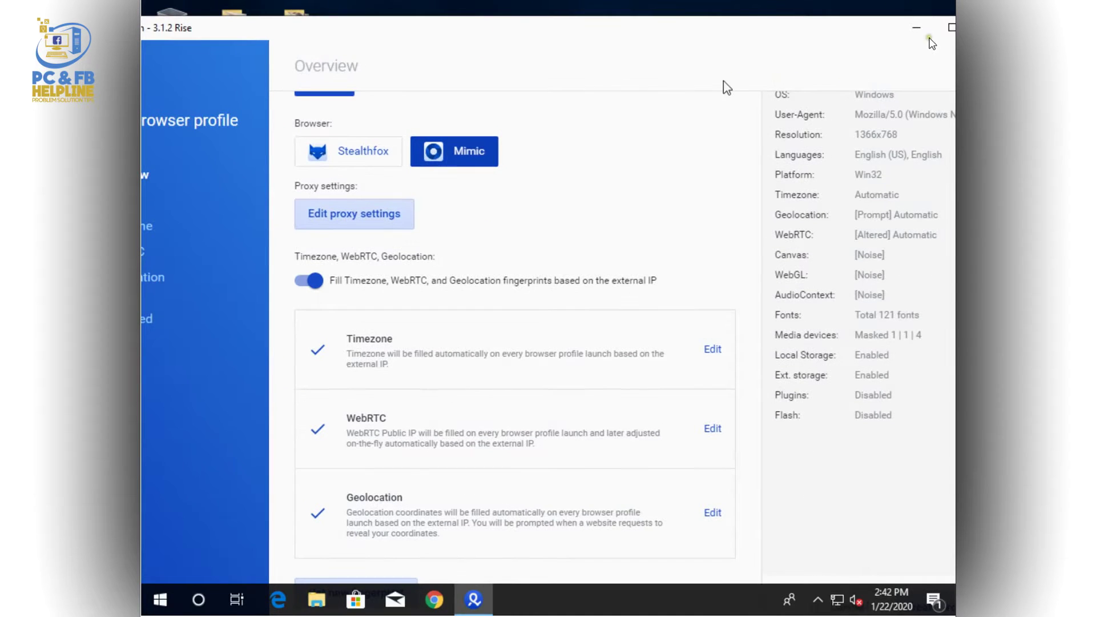
left_click(950, 27)
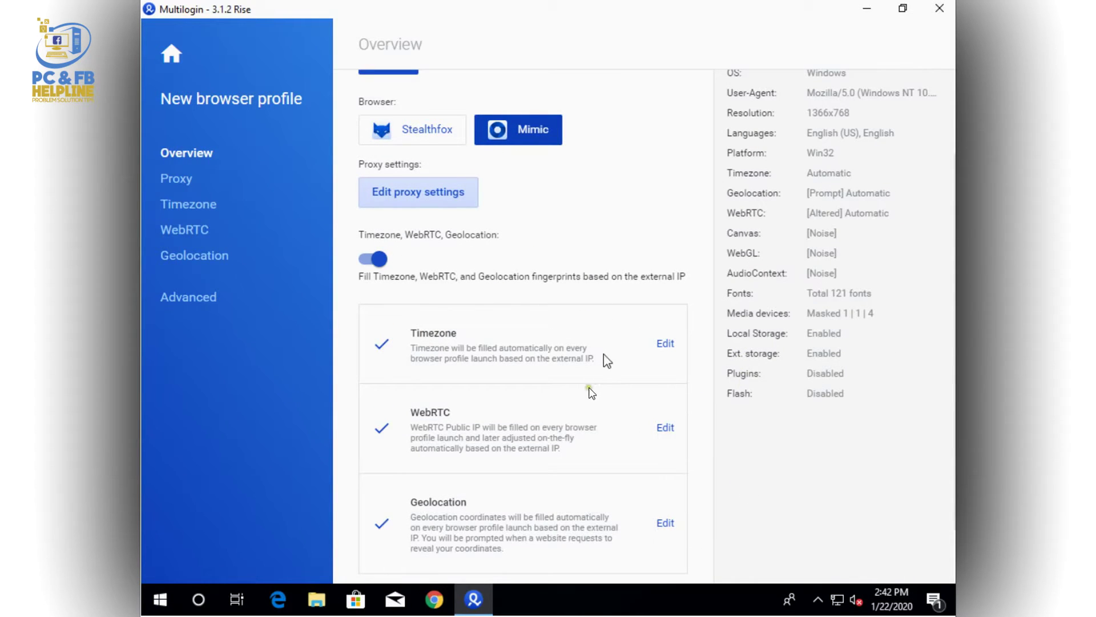
scroll(580, 417, "down", 2)
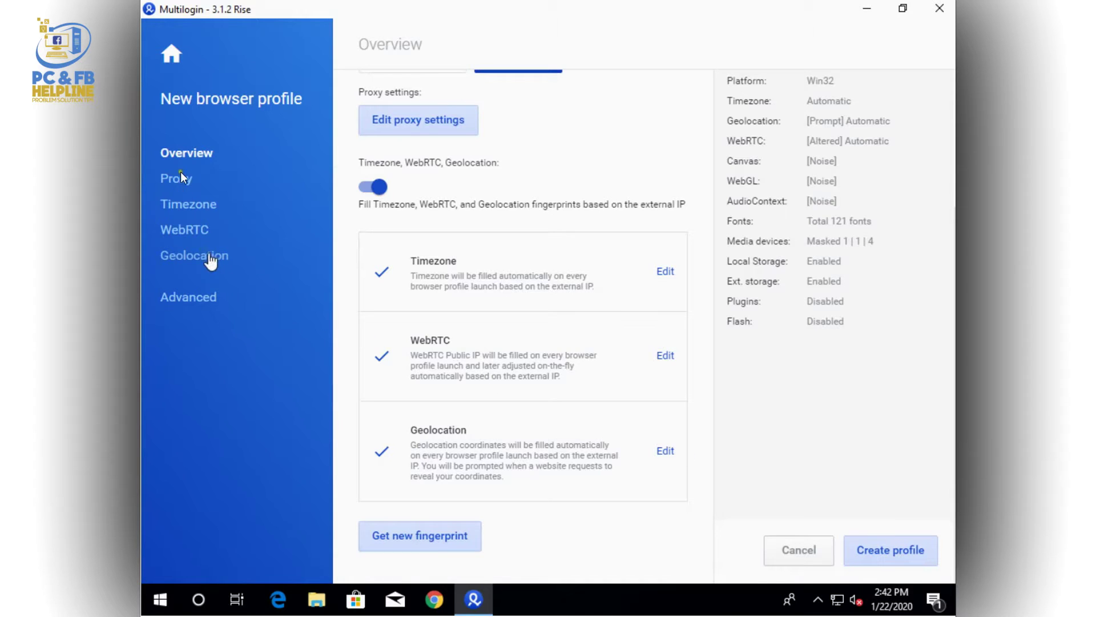
left_click(188, 297)
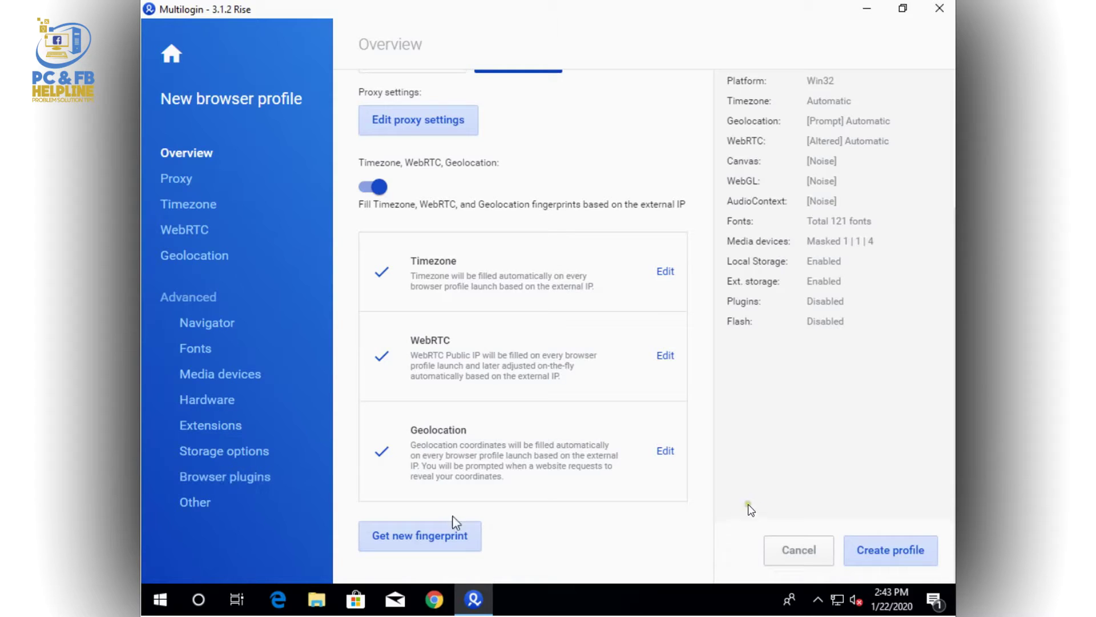
Check the overview settings and create the "PC and FB Helpline" browser profile
scroll(619, 470, "up", 3)
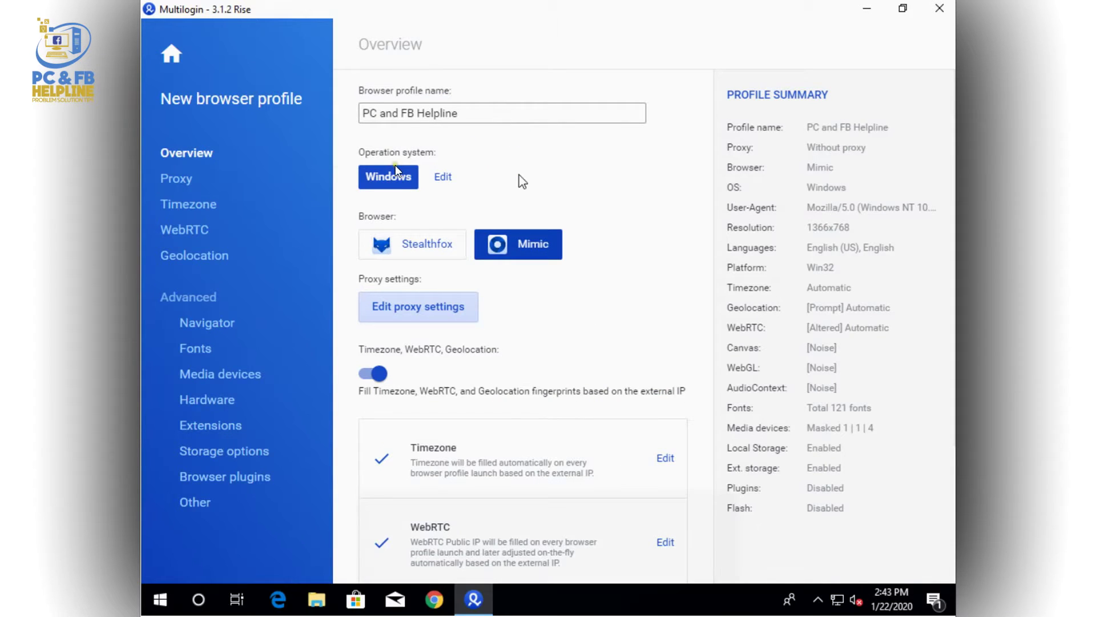
left_click(506, 112)
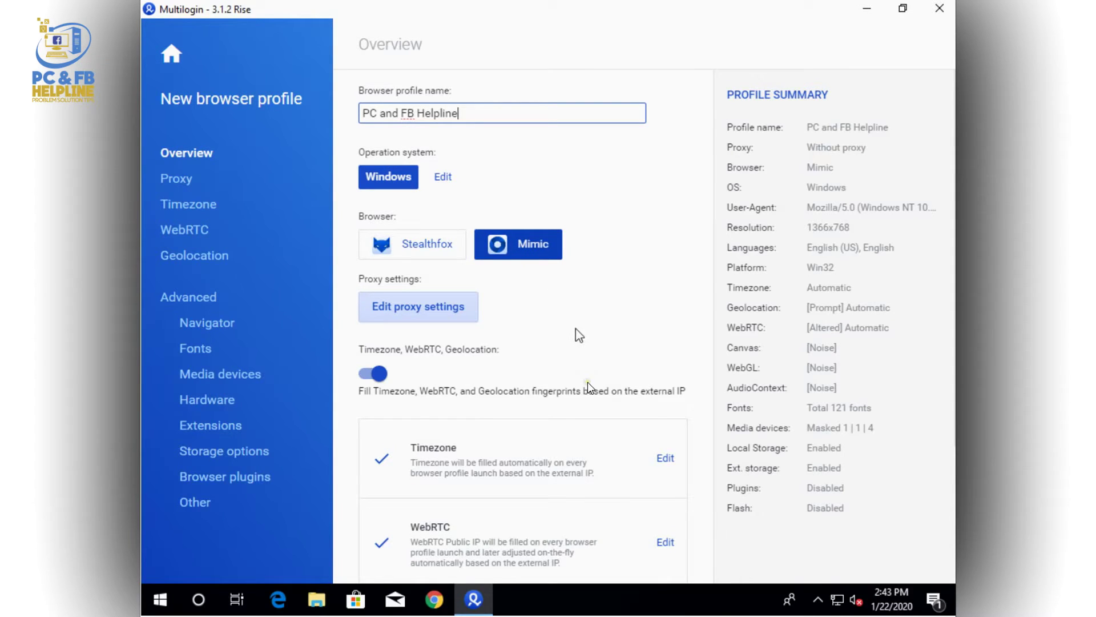
scroll(587, 382, "down", 3)
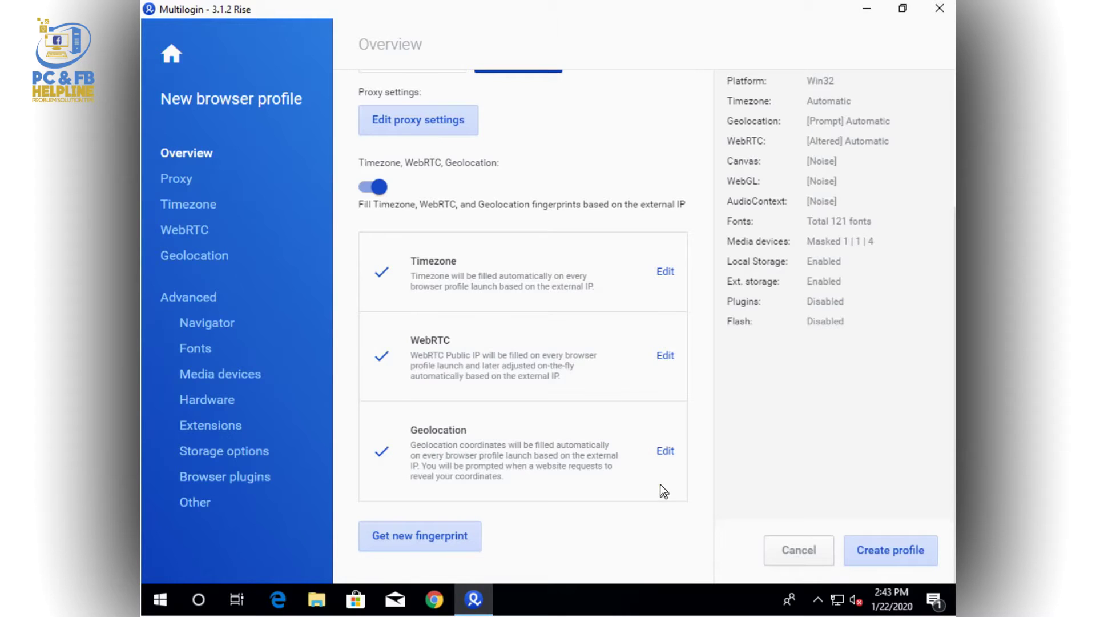
left_click(876, 550)
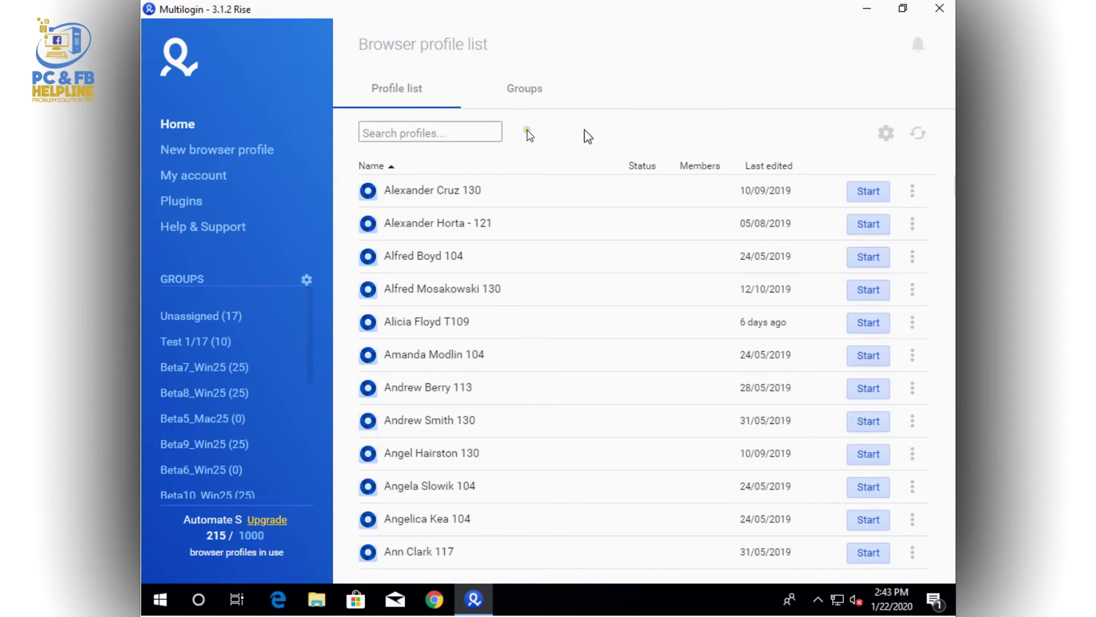
Search the full profile list for "pc and", and clear the search
left_click(440, 133)
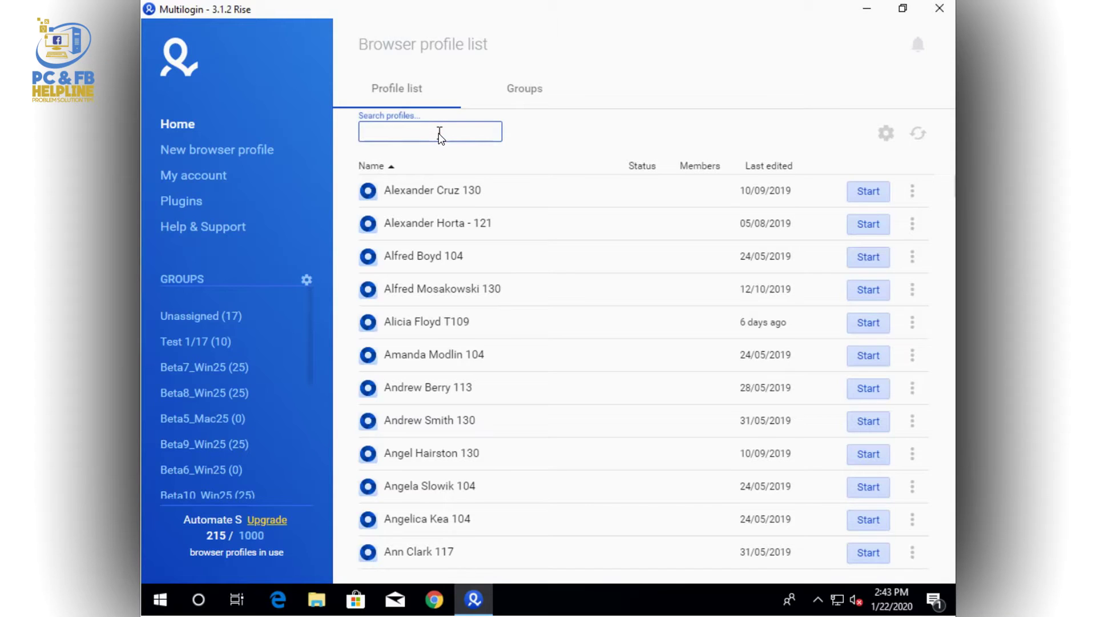
type("pc")
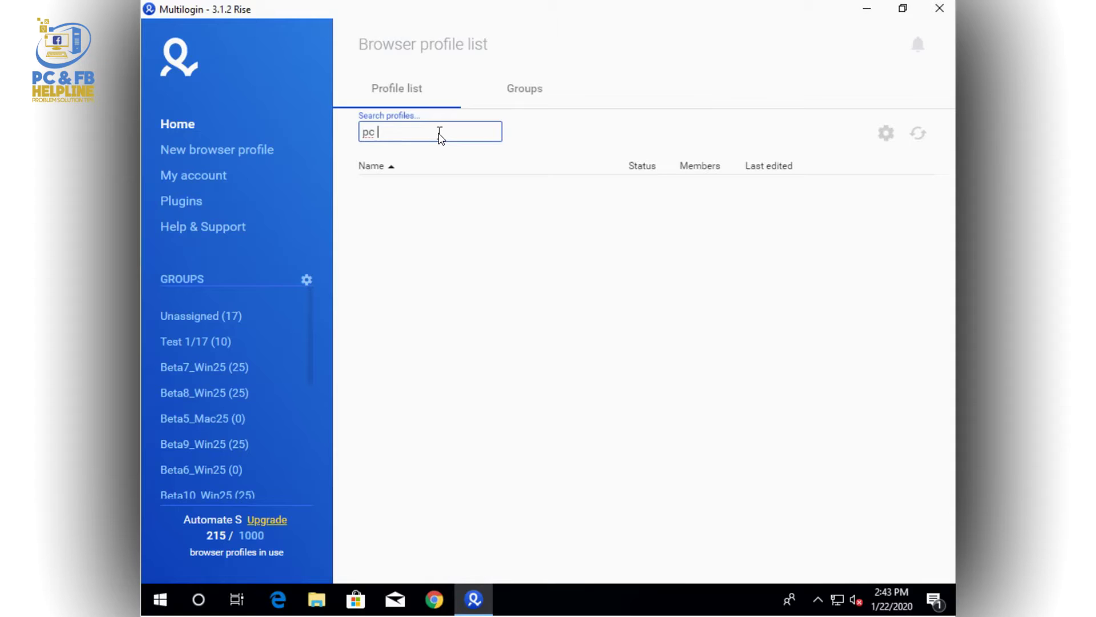
type(" and")
key("ctrl+a")
key("BackSpace")
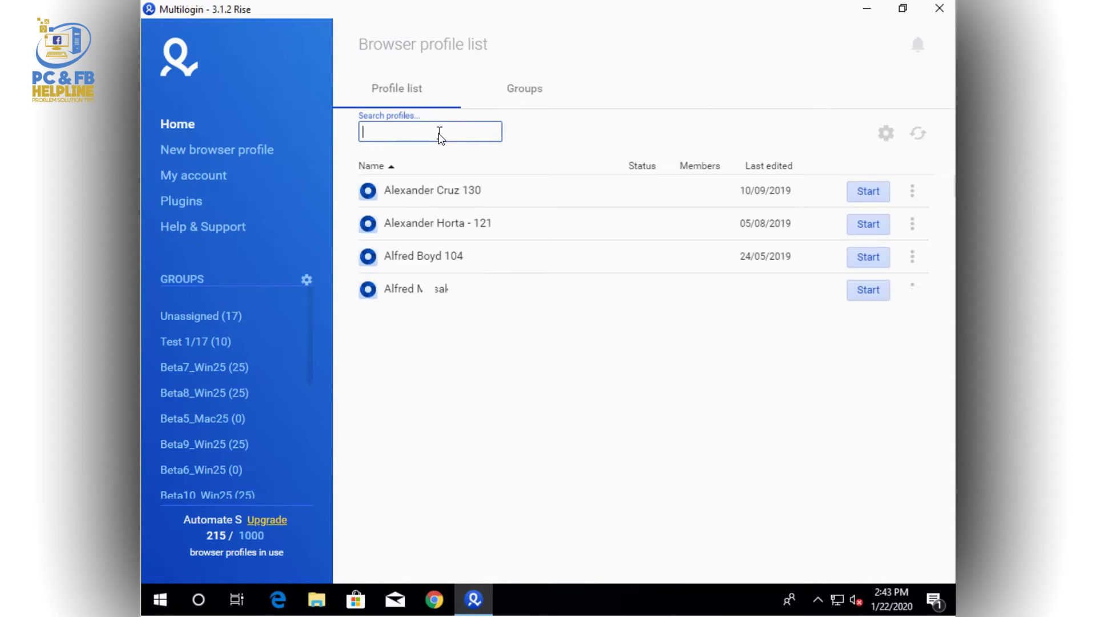
left_click(558, 140)
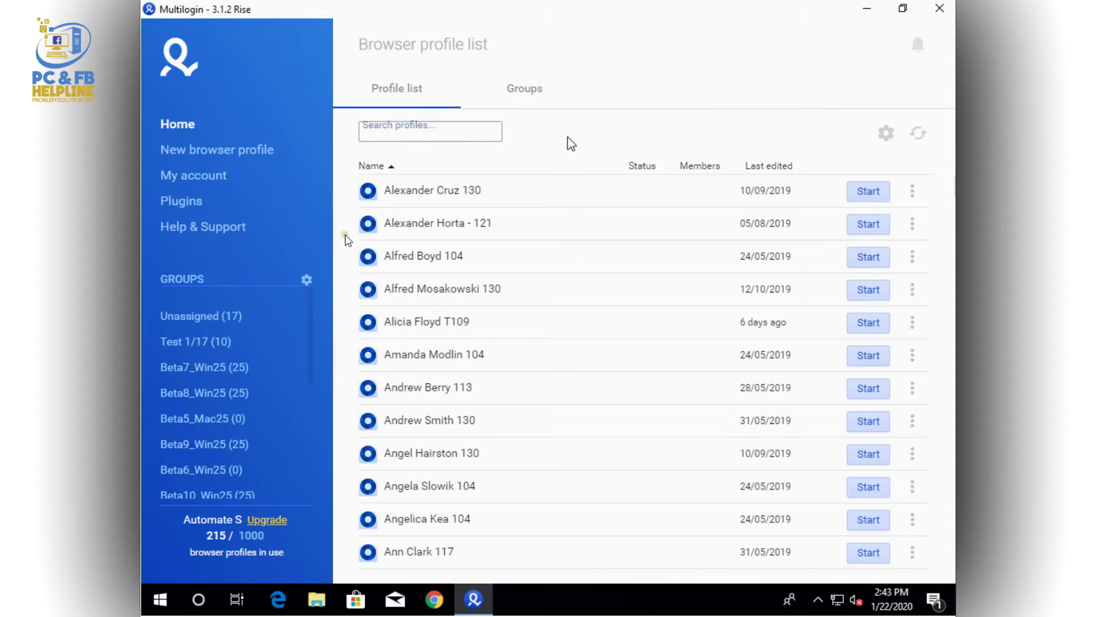
Open the Unassigned group and search its profiles for "pc"
left_click(191, 316)
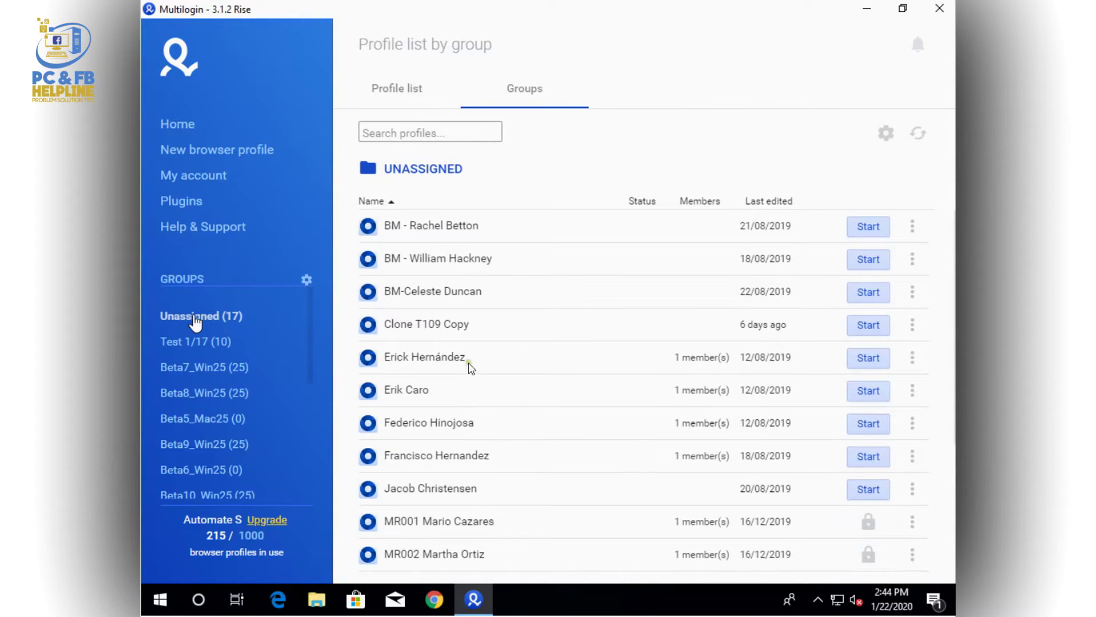
scroll(552, 411, "down", 3)
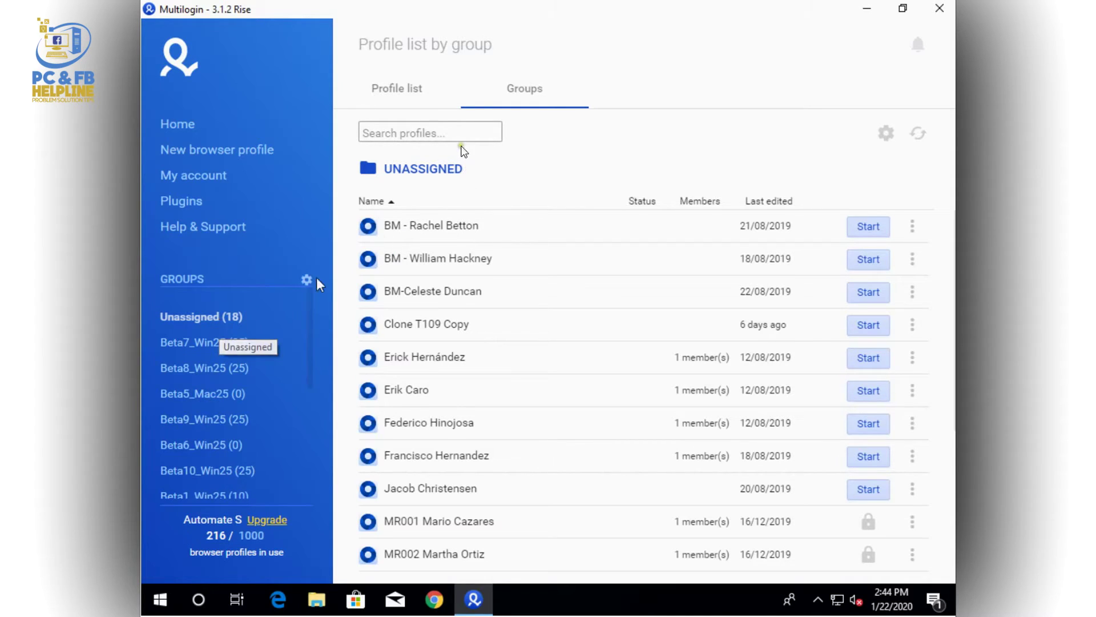
left_click(459, 133)
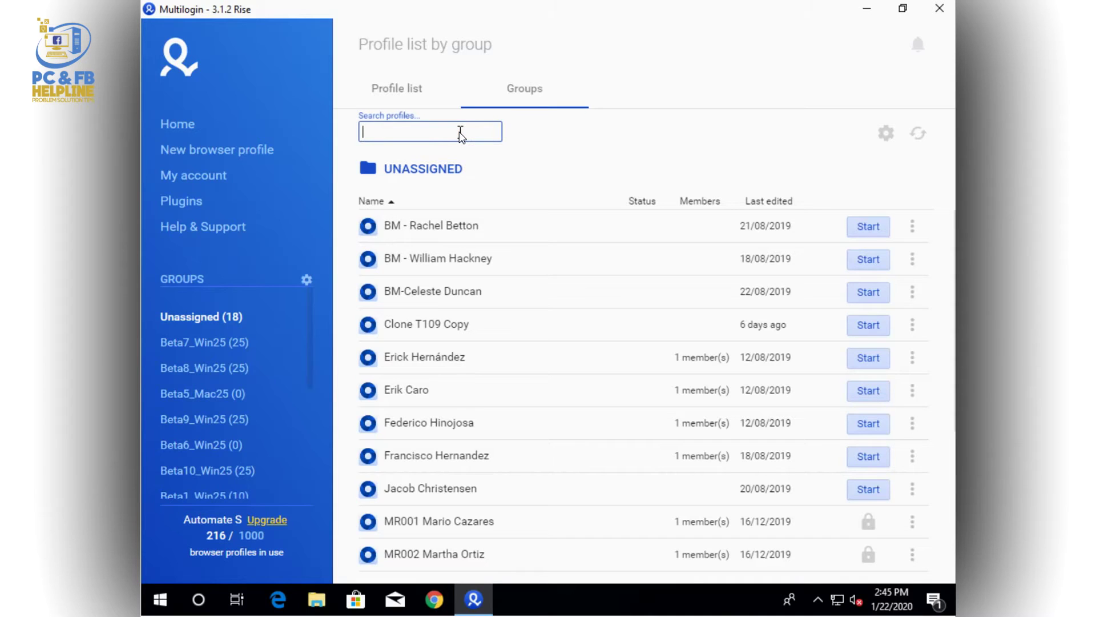
type("pc")
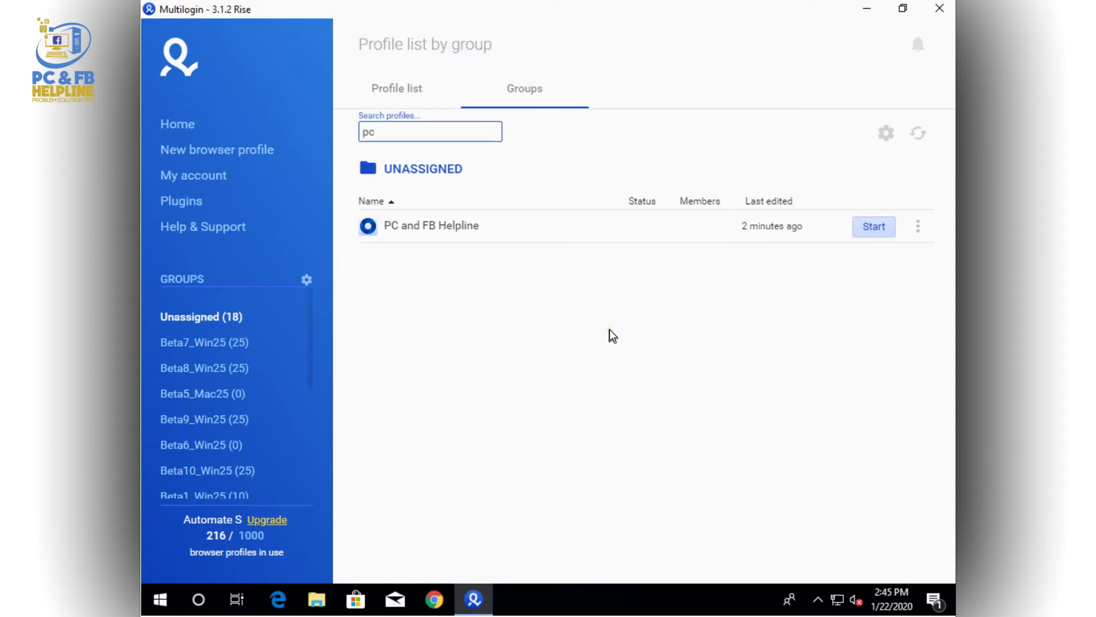
View the Beta7_Win25 group, the full browser profile list and the overview of all groups
left_click(220, 342)
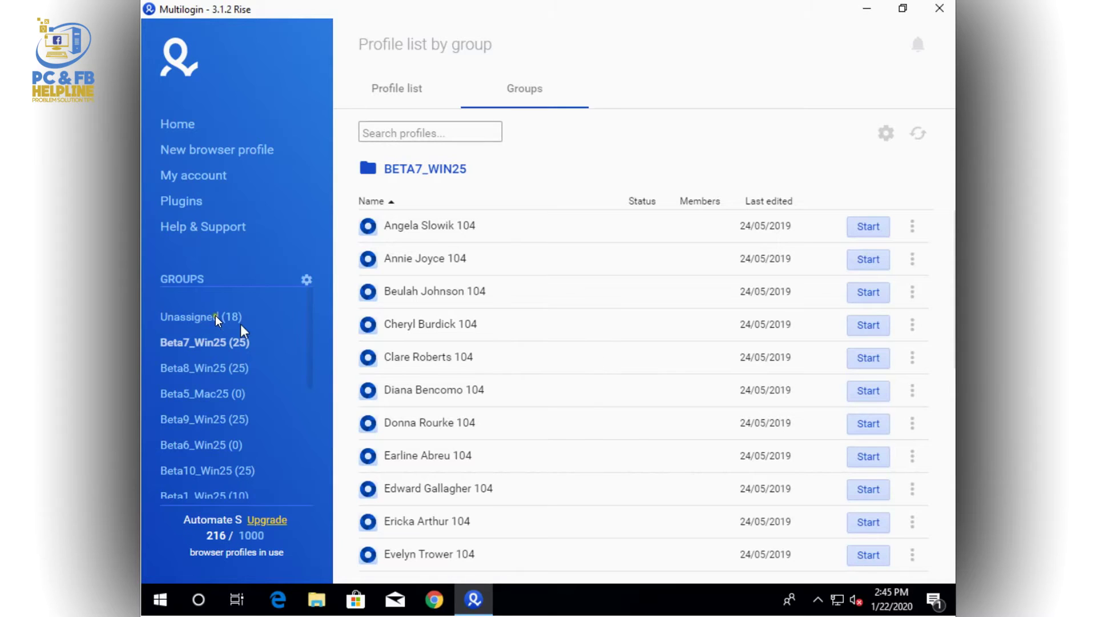
left_click(189, 126)
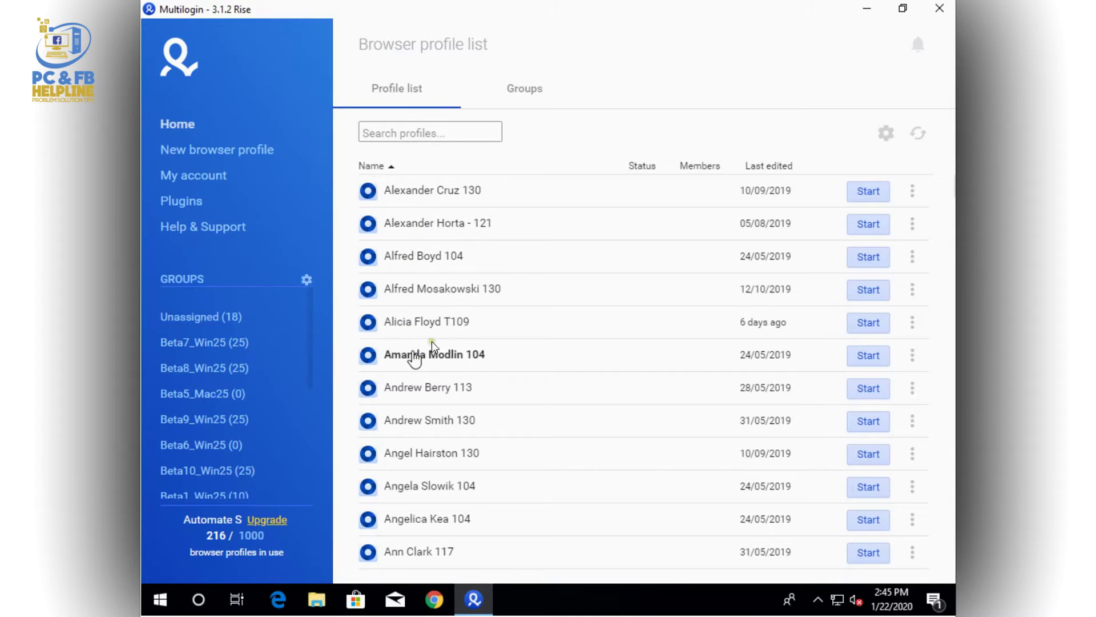
left_click(529, 89)
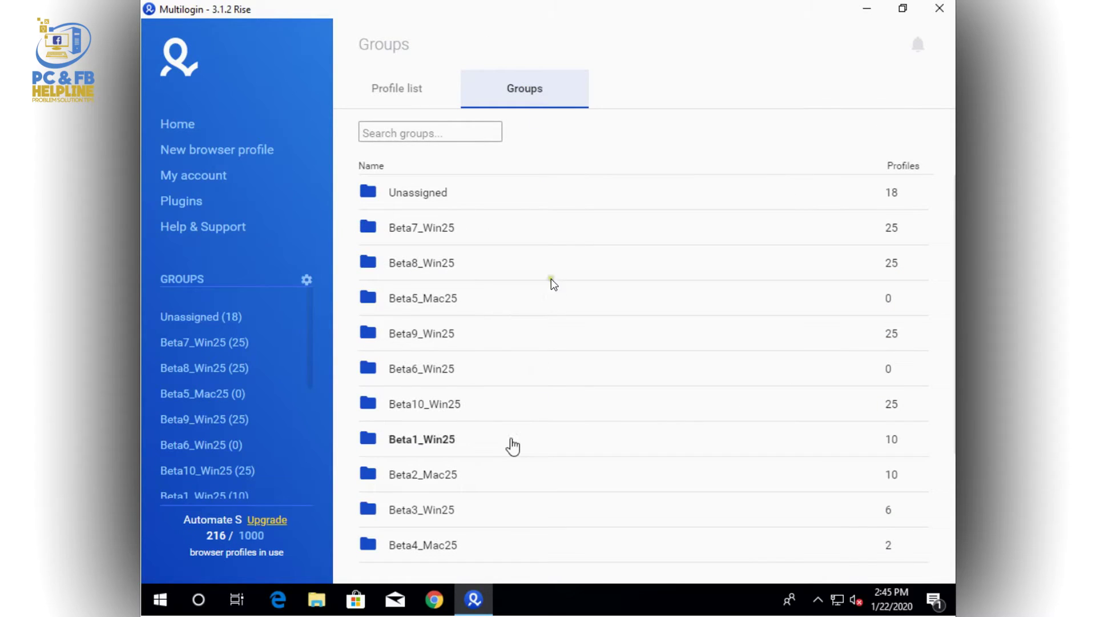
Search the full browser profile list for "pc" and view the matching profile in the Unassigned group
left_click(419, 96)
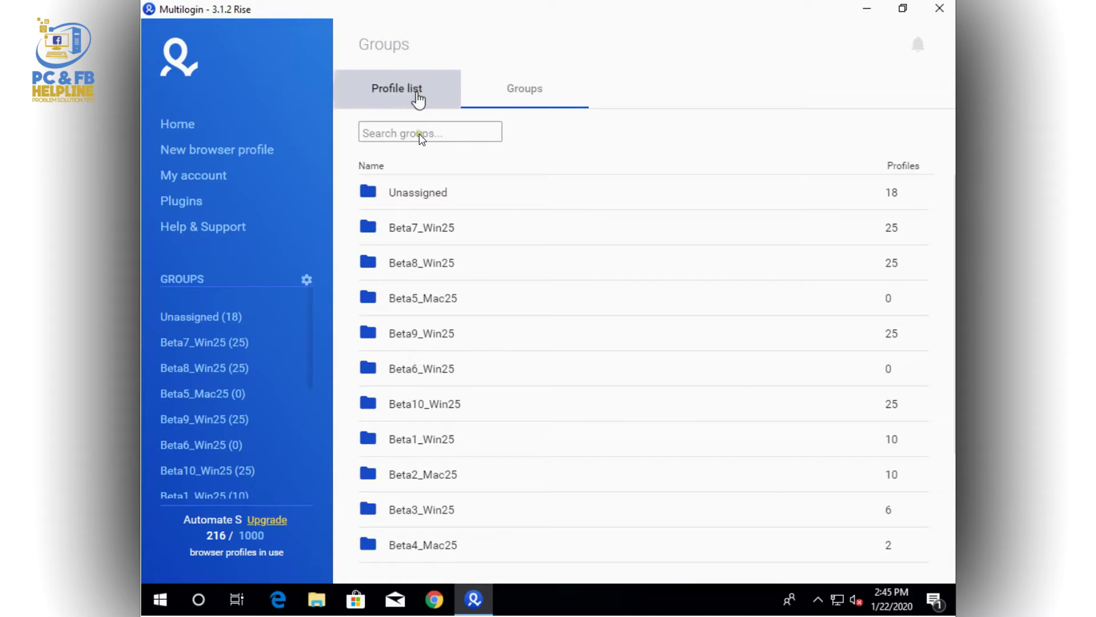
left_click(420, 135)
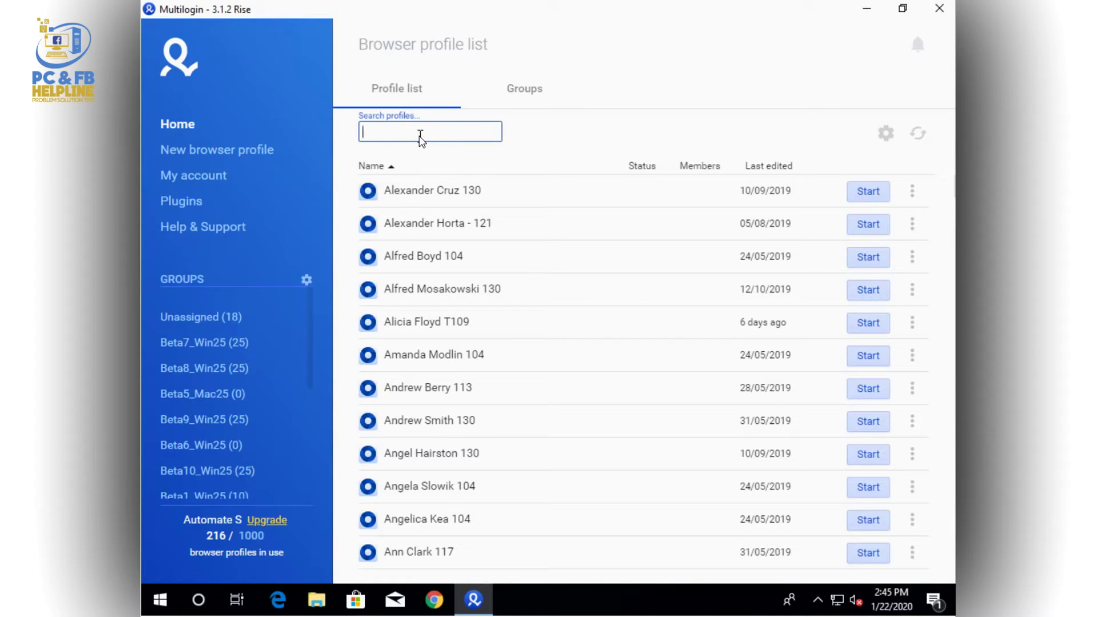
type("pc")
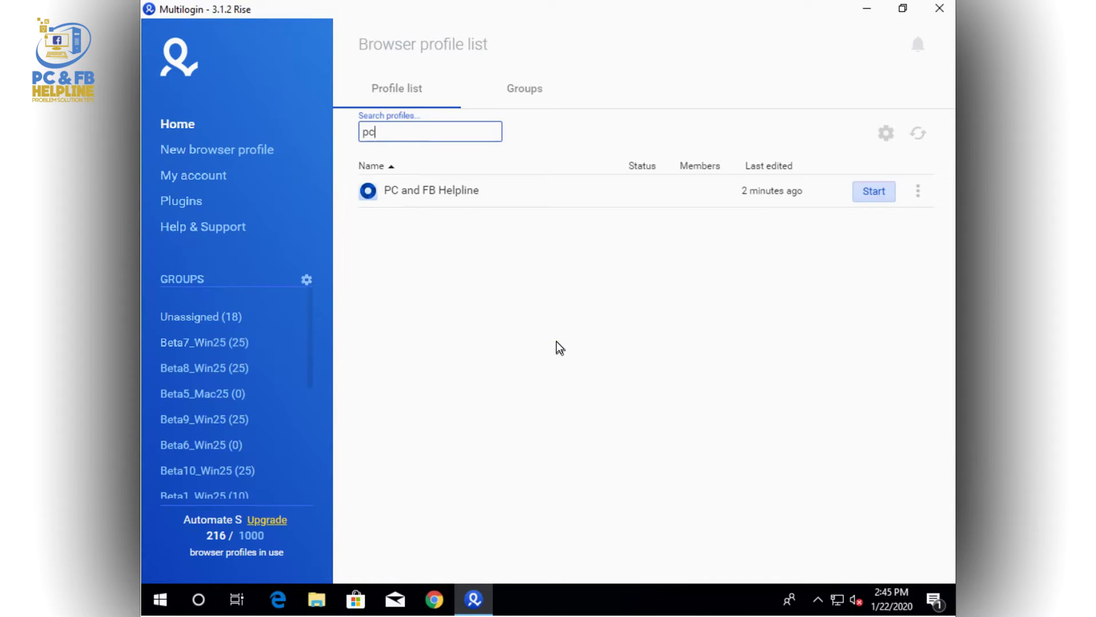
left_click(197, 317)
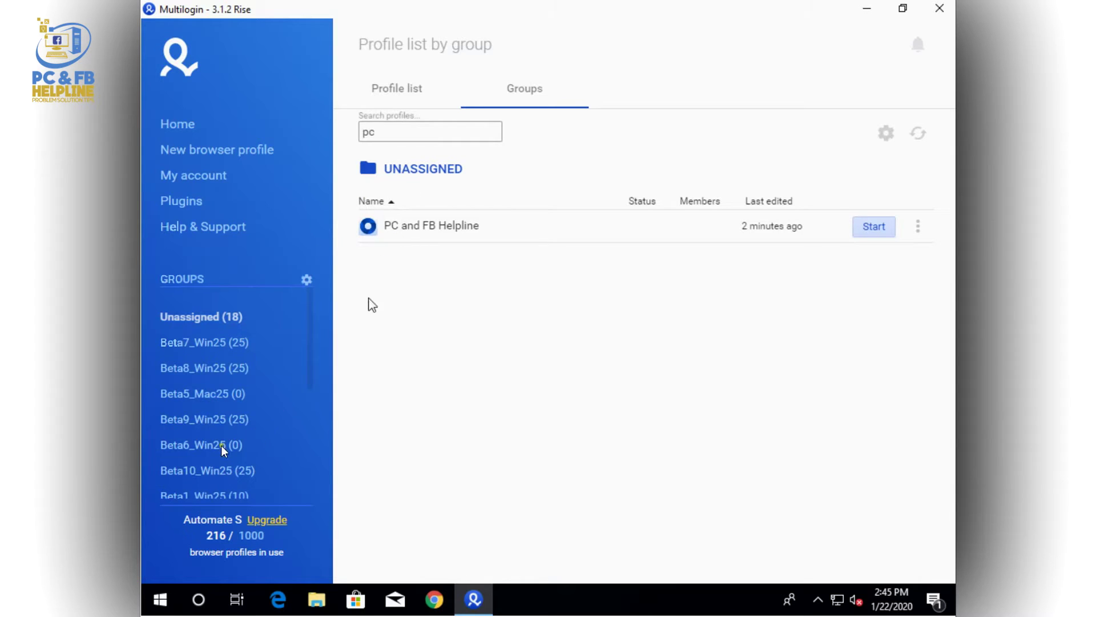
left_click_drag(210, 448, 211, 454)
Move the "PC and FB Helpline" browser profile from the Unassigned group to the Beta6_Win25 group
left_click(918, 227)
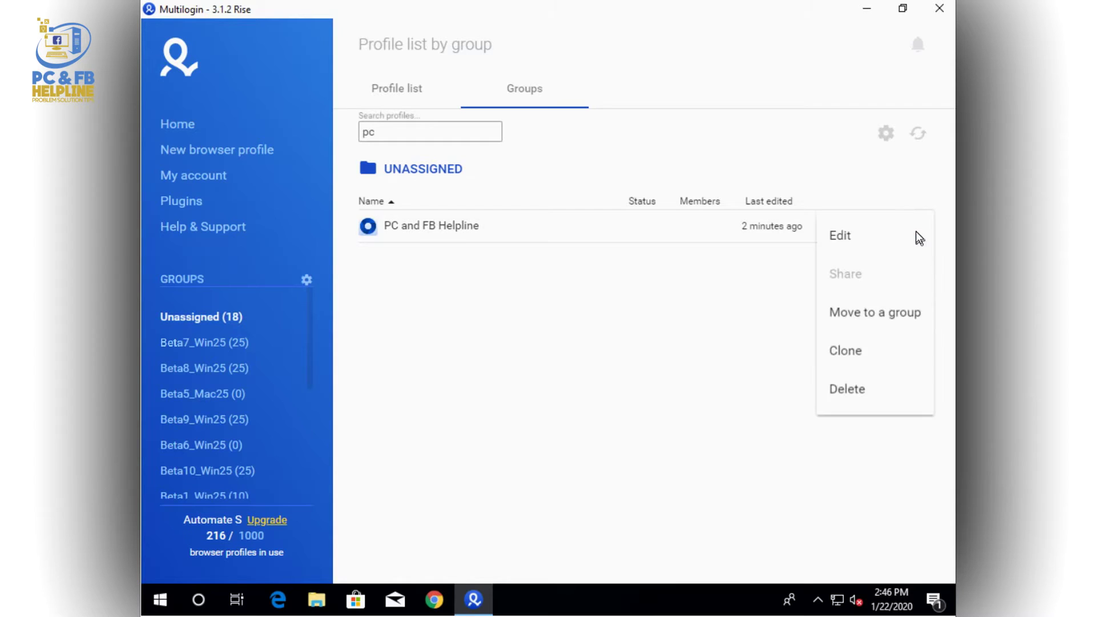
left_click(876, 313)
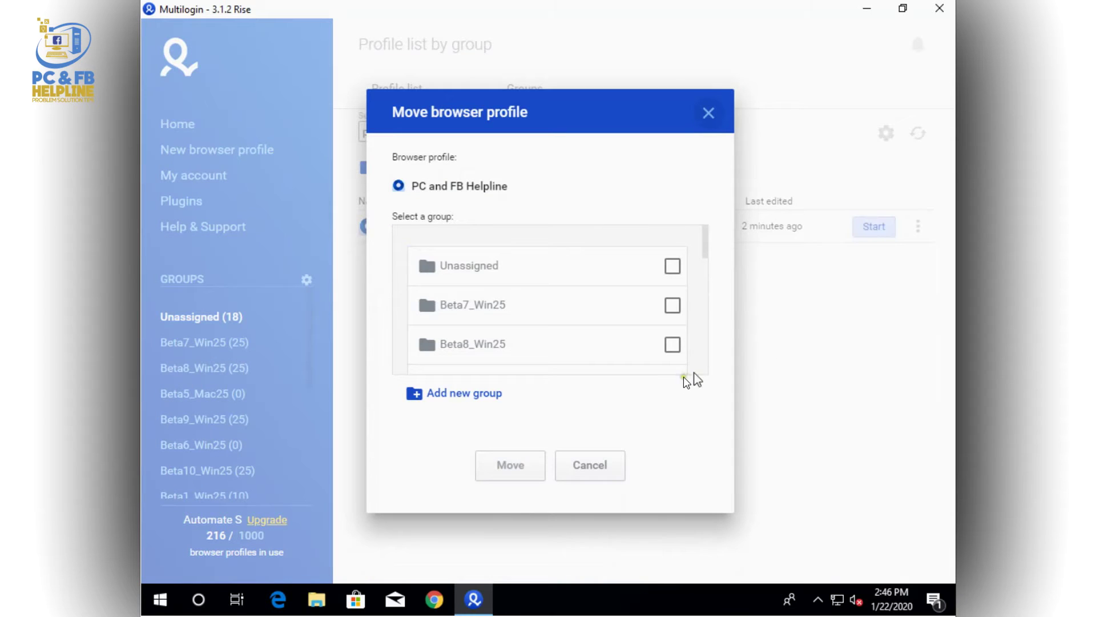
scroll(603, 349, "down", 3)
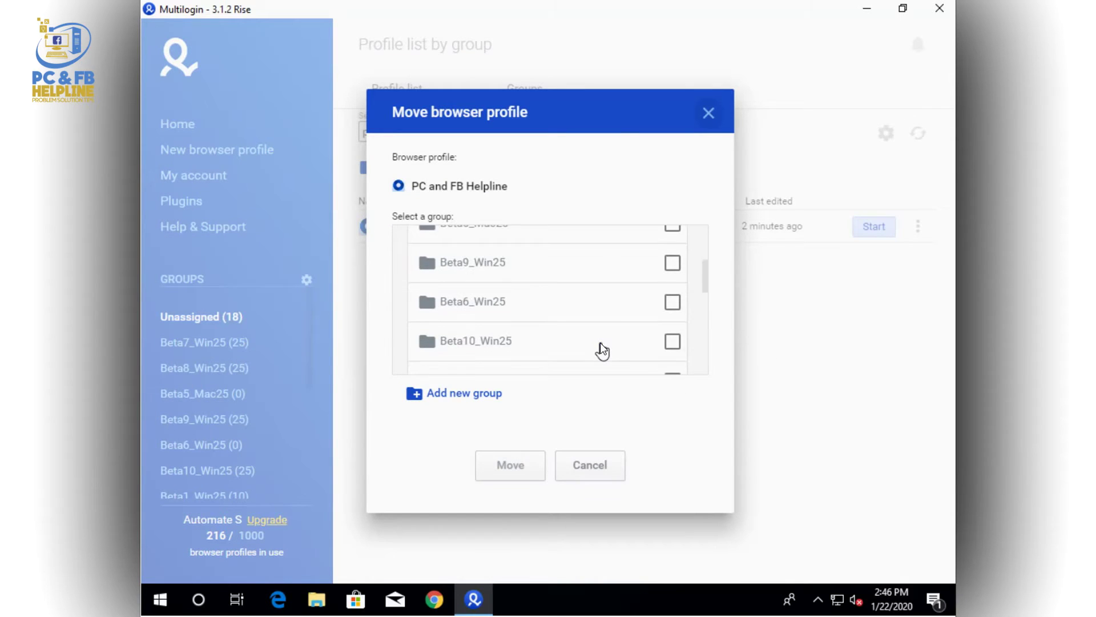
scroll(603, 350, "down", 3)
scroll(602, 350, "up", 3)
left_click(674, 304)
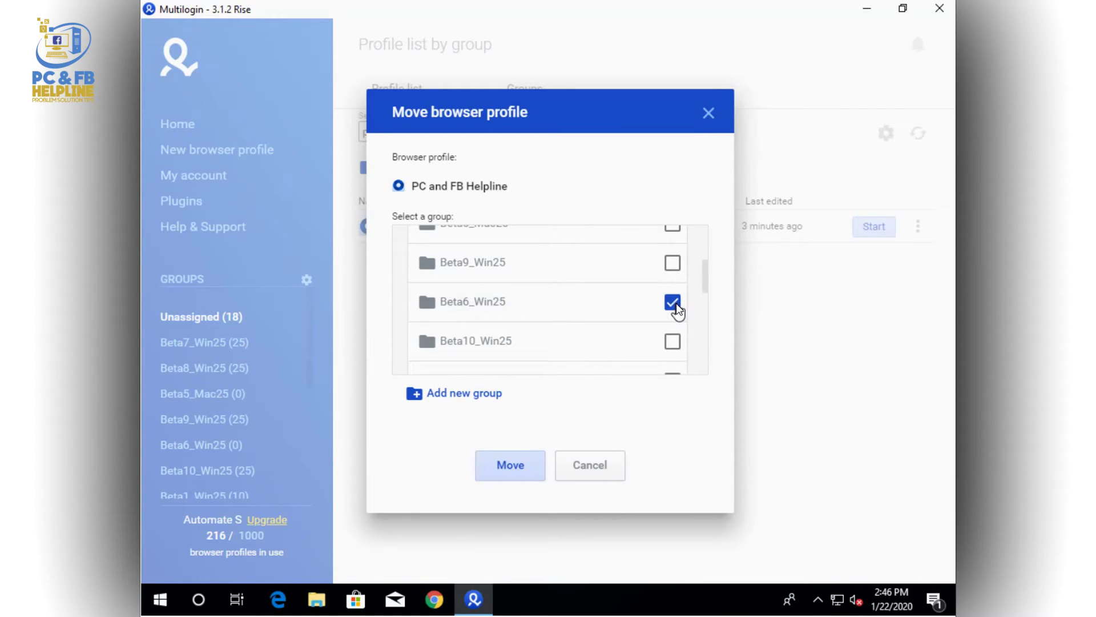
left_click(507, 469)
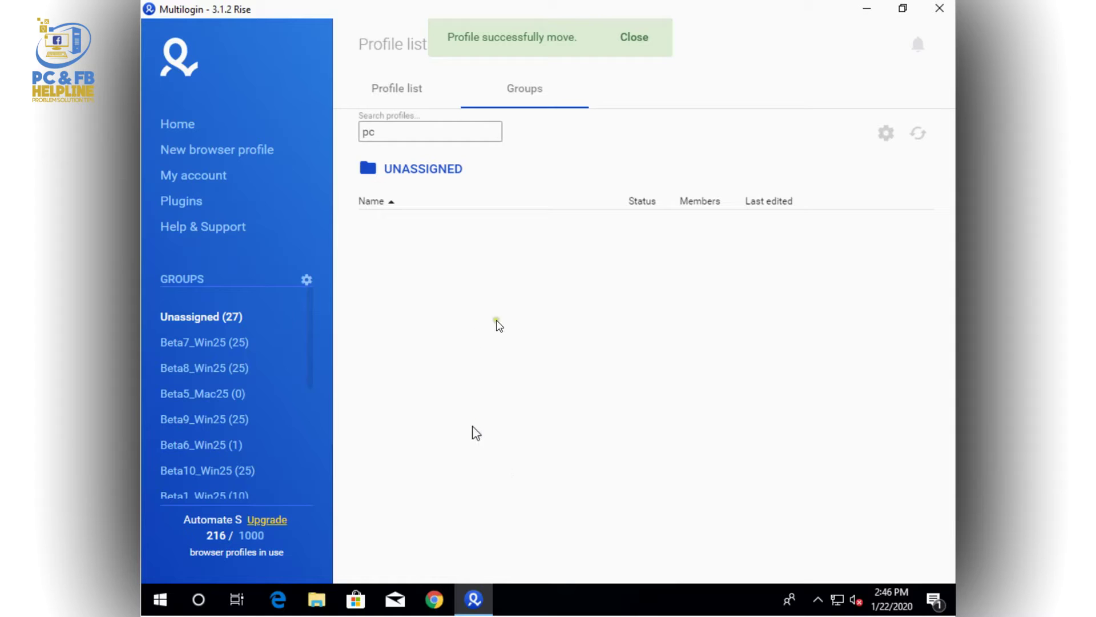
Start the "PC and FB Helpline" profile from the Beta6_Win25 group and check its public IP address
left_click(194, 448)
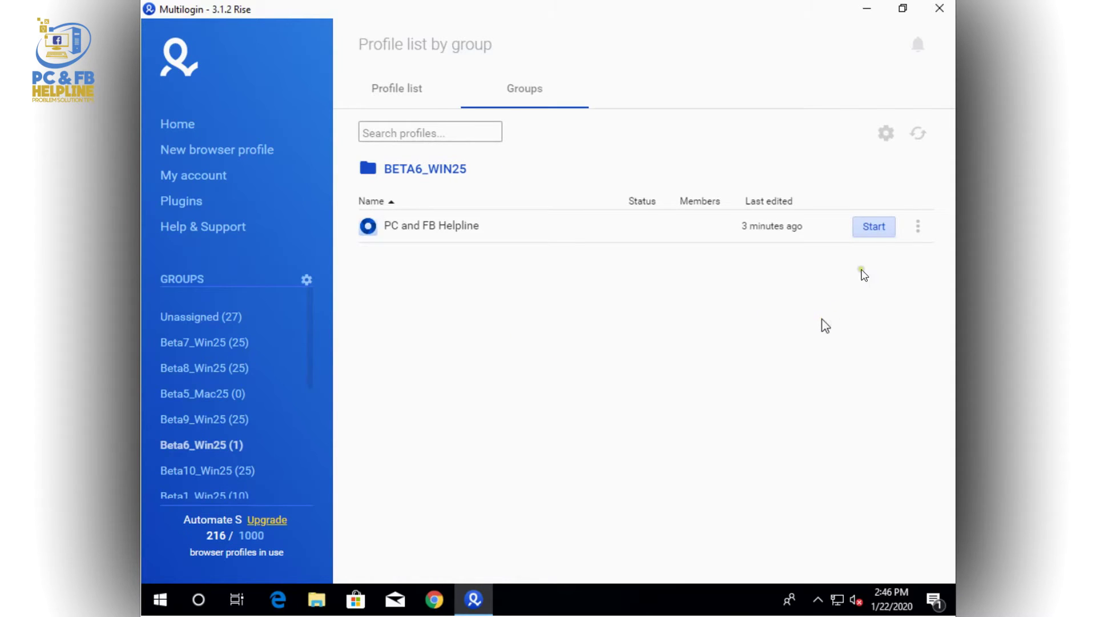
left_click(883, 228)
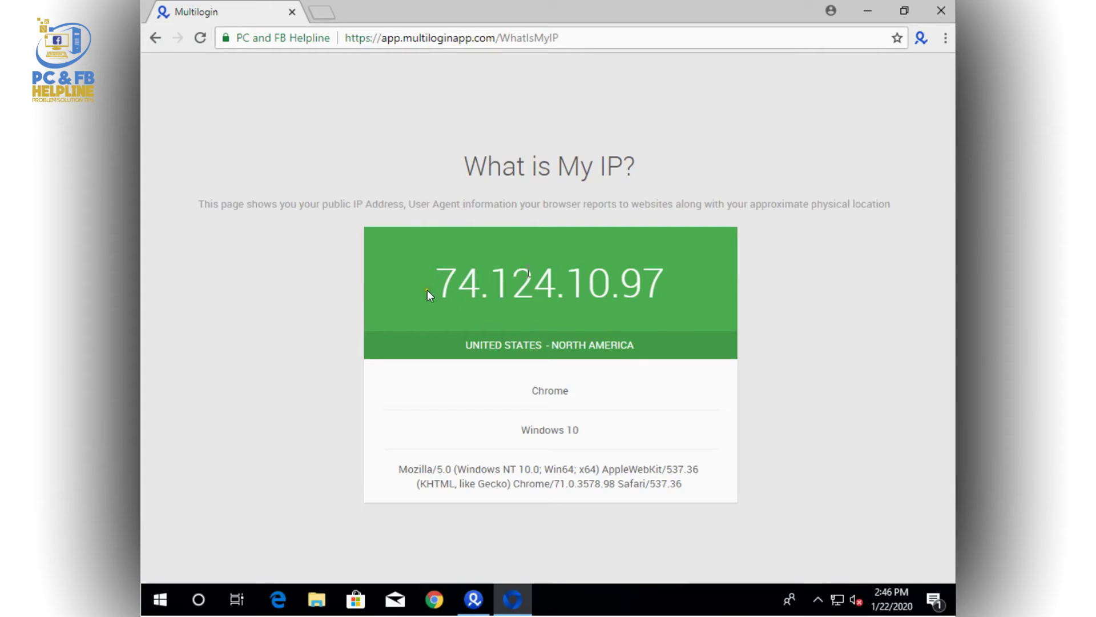
left_click_drag(450, 283, 679, 286)
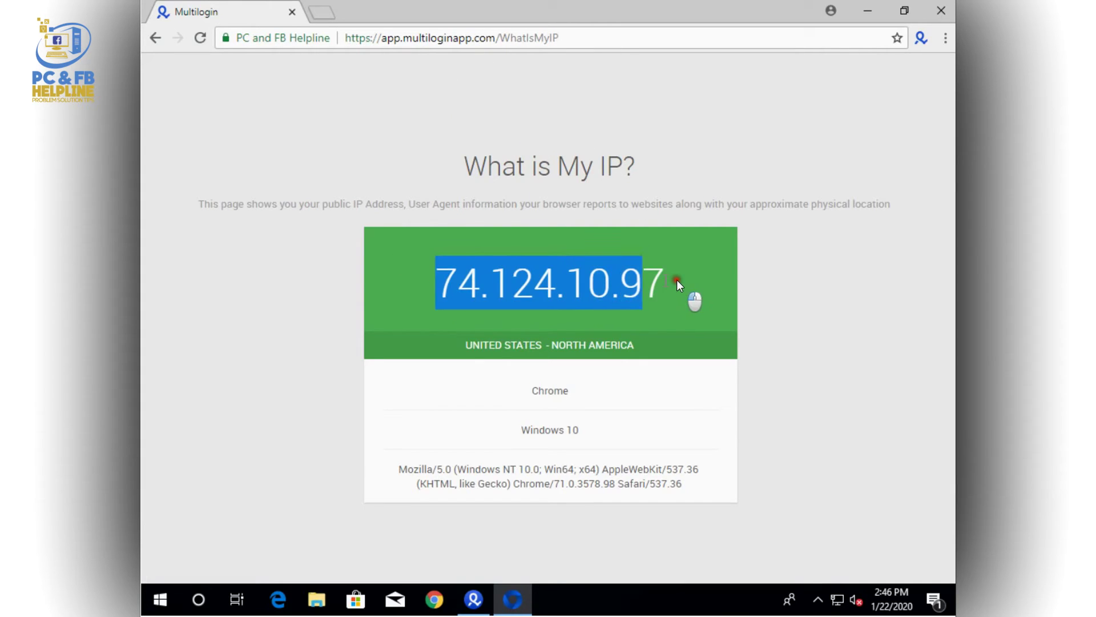
left_click(784, 297)
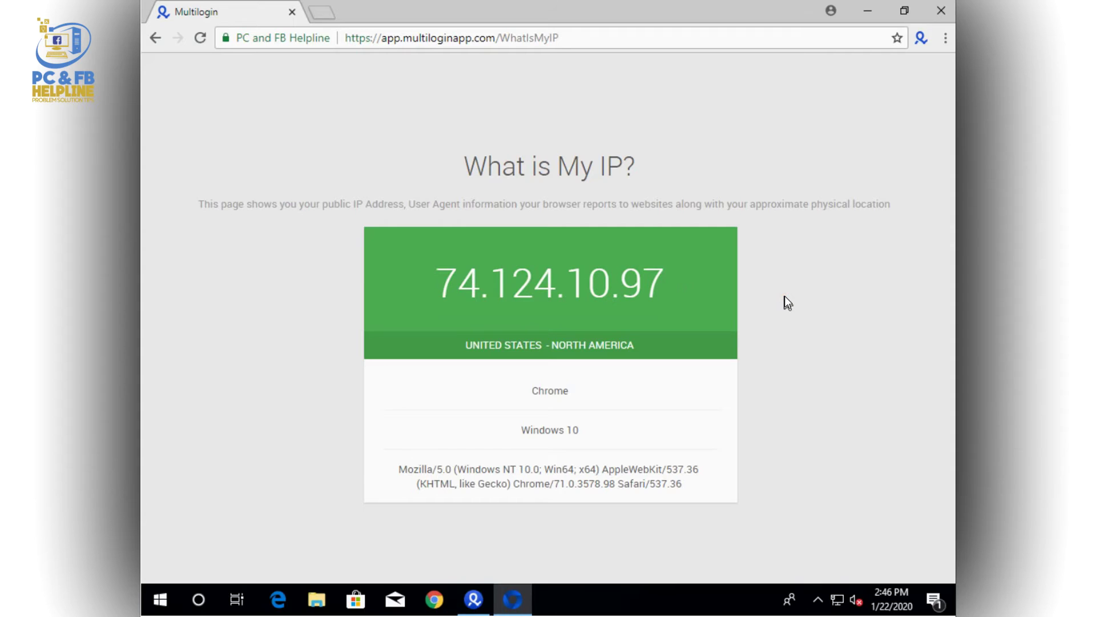
Open youtube.com and facebook.com in separate new tabs of the profile's browser
left_click(328, 10)
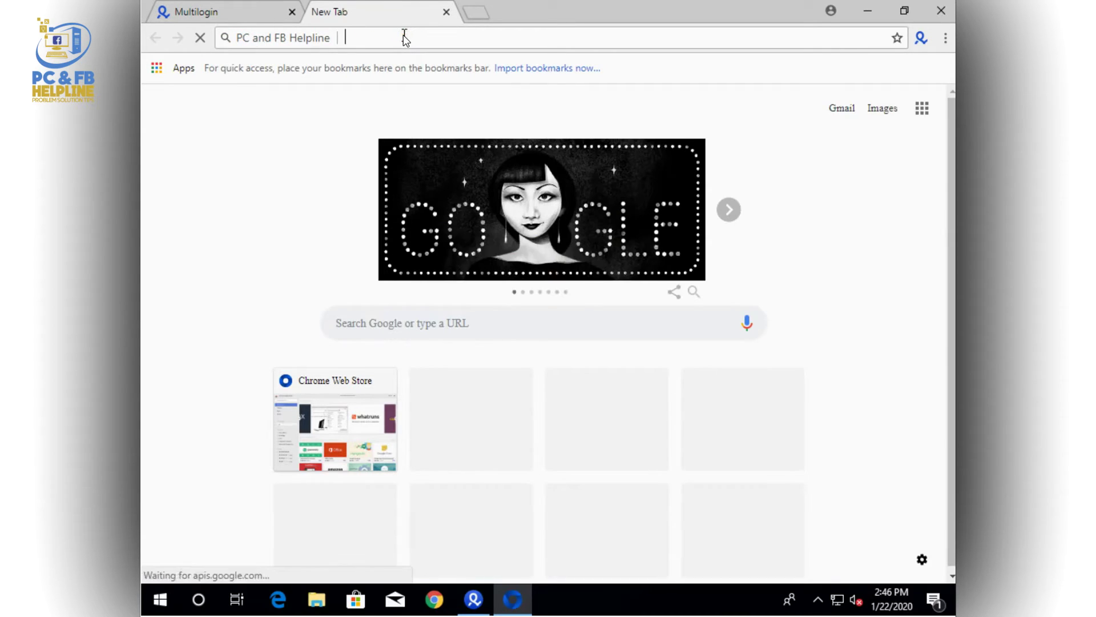
type("youtube.com")
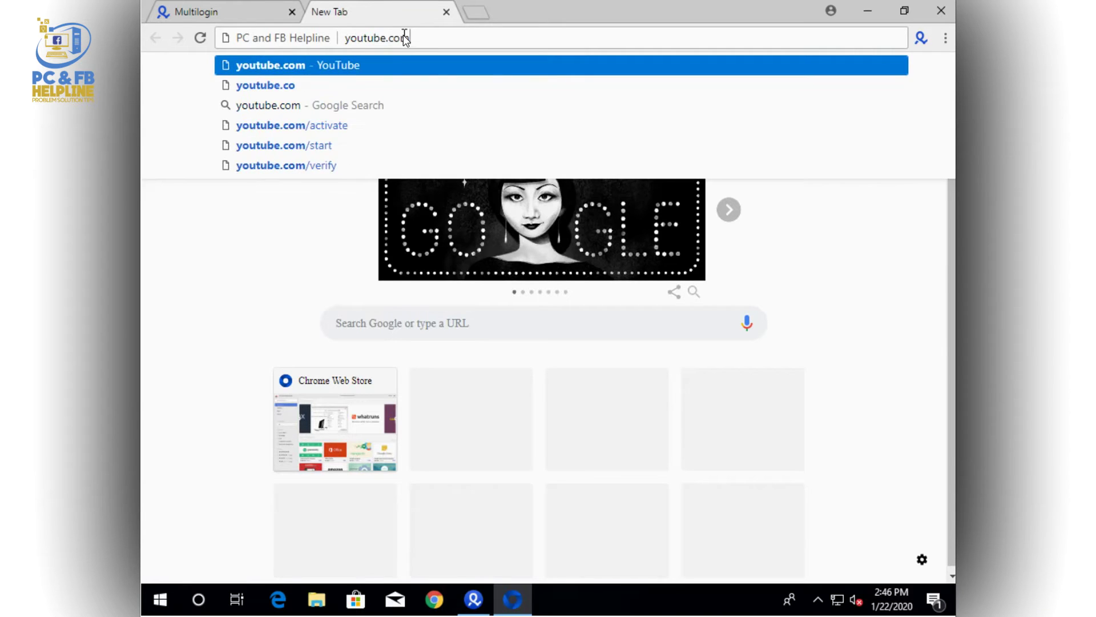
key("Return")
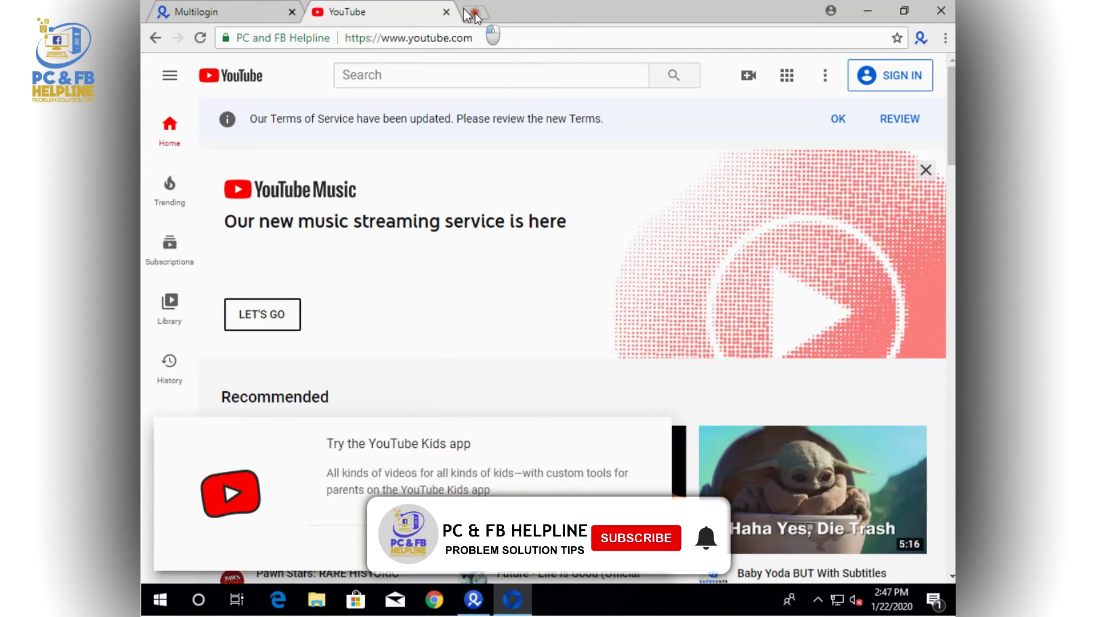
left_click(475, 13)
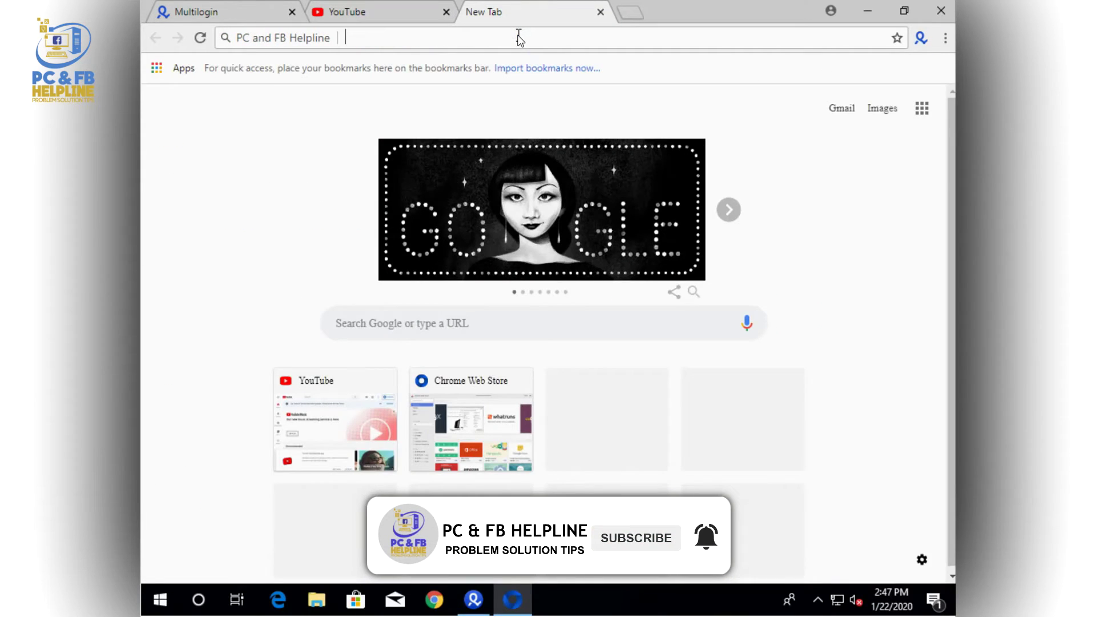
type("facebook")
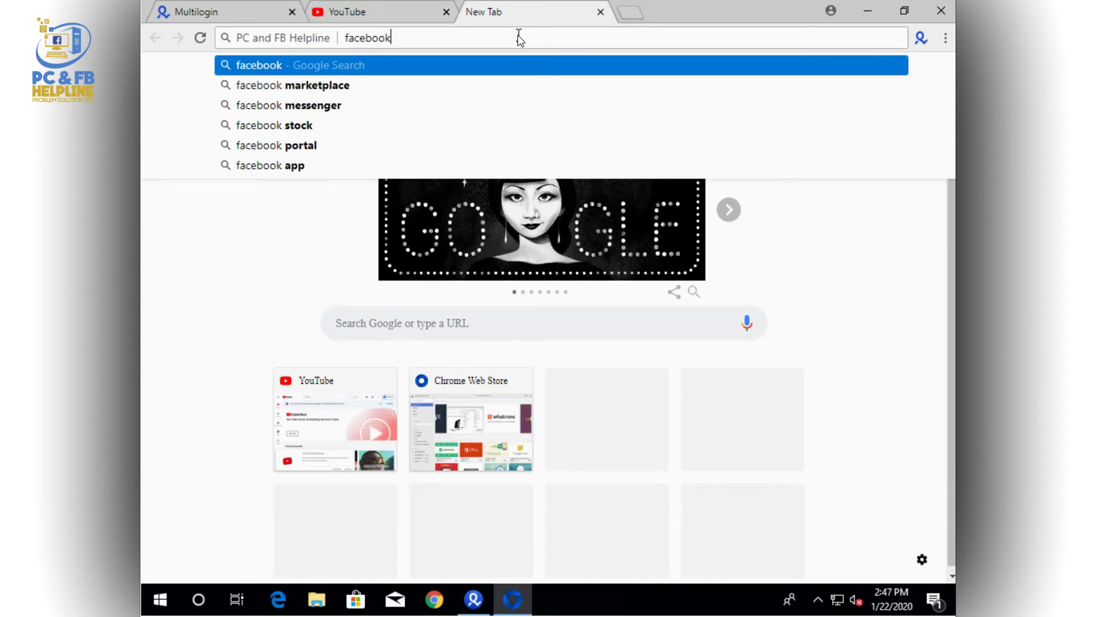
type(".c")
key("Return")
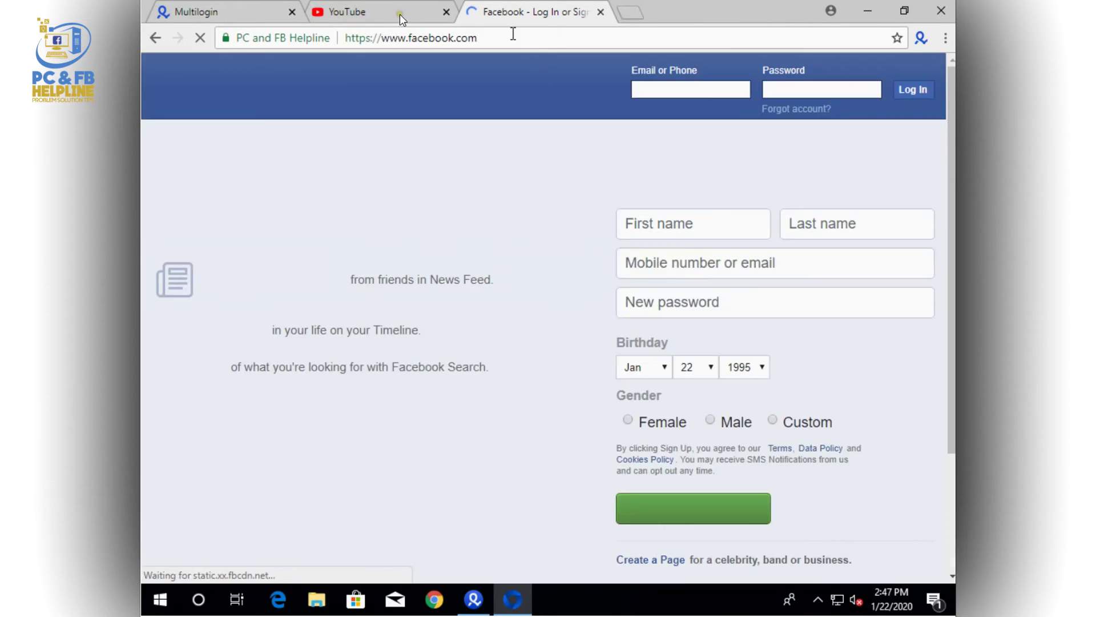
Return to the YouTube page and search it for "pc and fb helpline"
left_click(388, 13)
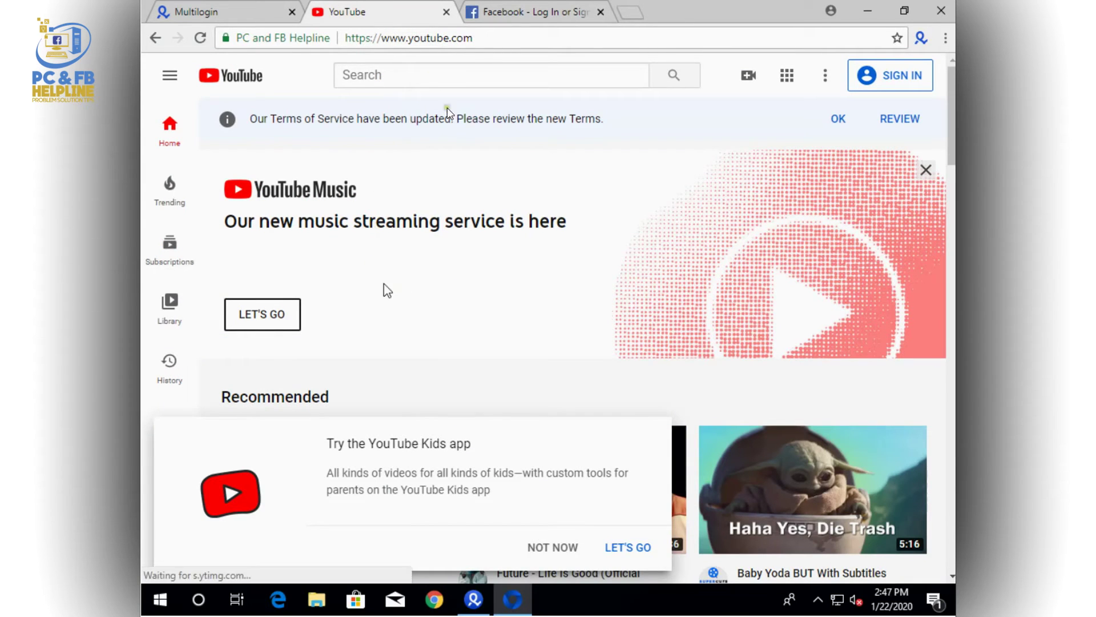
left_click(430, 76)
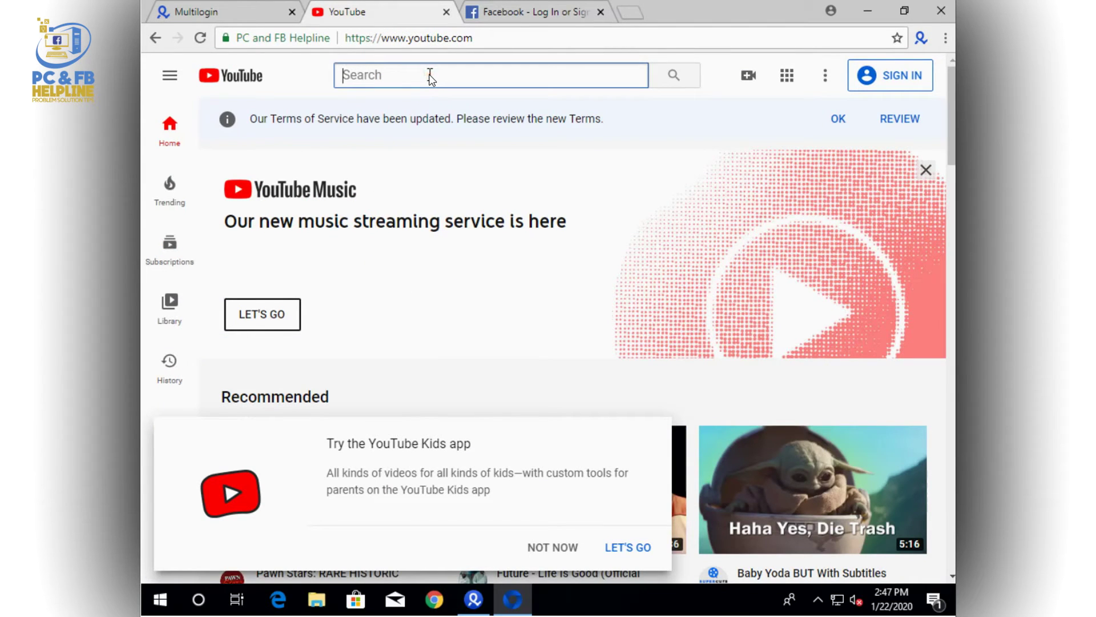
type("pc and ")
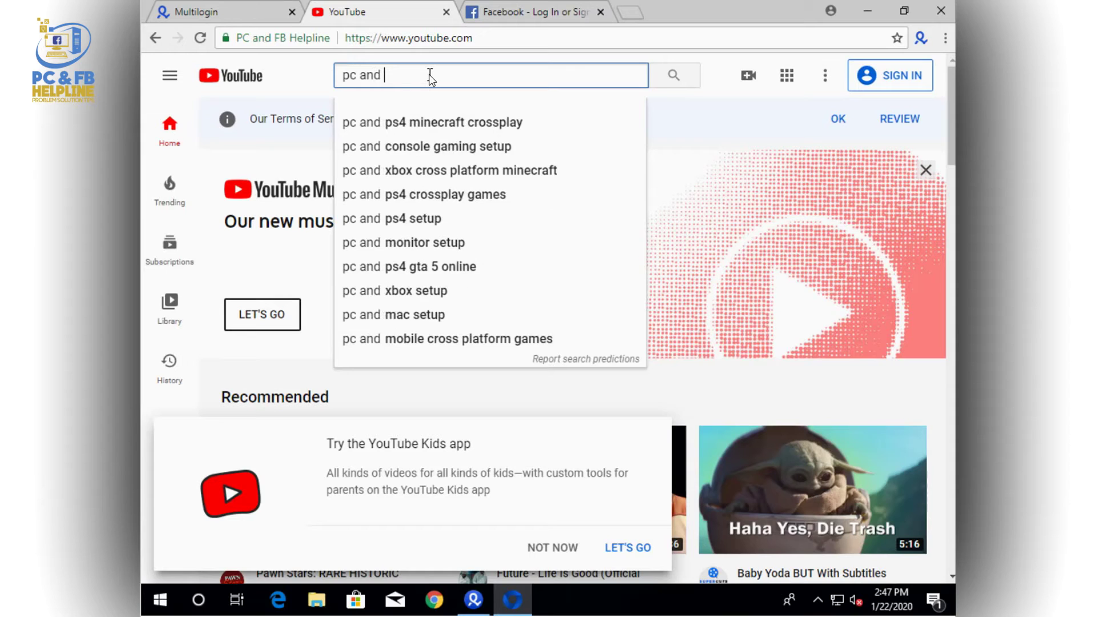
type("fb helpli")
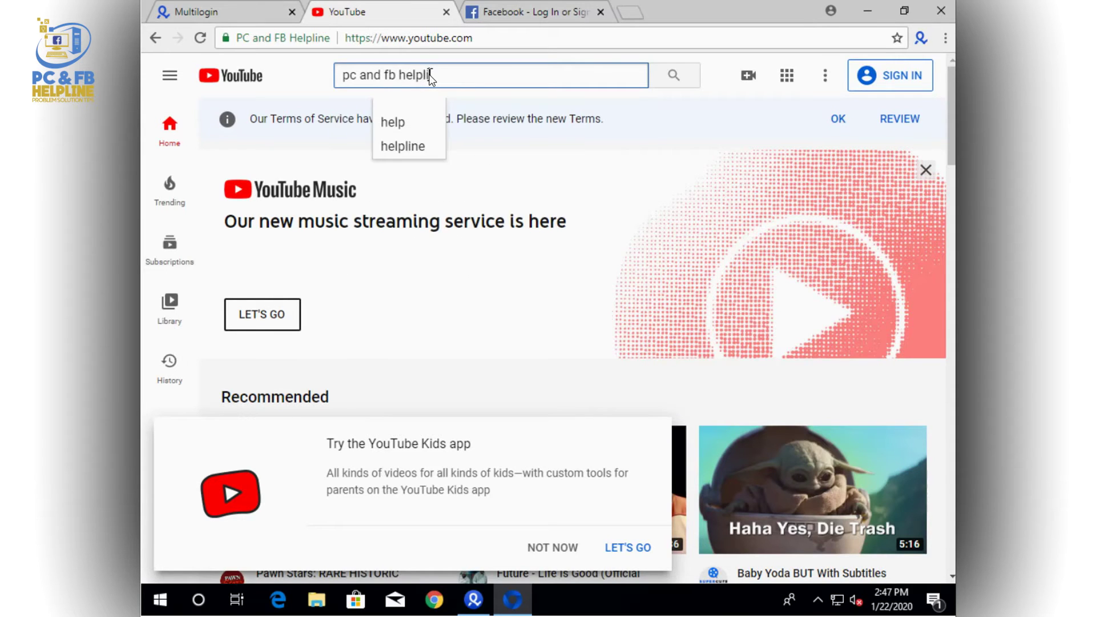
type("ne")
key("Return")
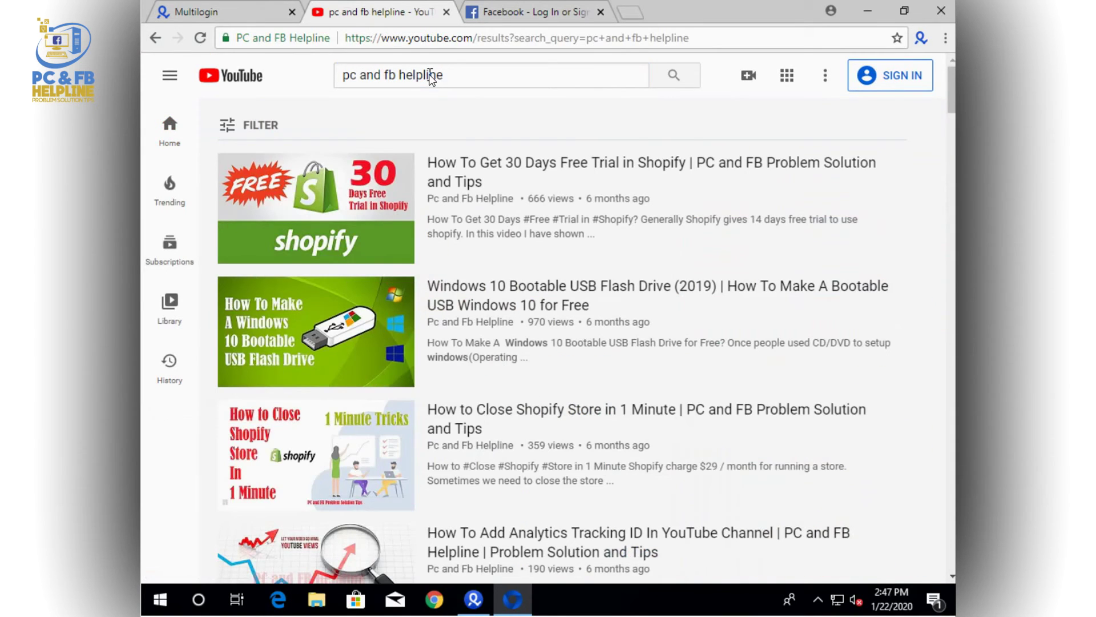
Play the "How To Get 30 Days Free Trial in Shopify" video from about 0:17, skipping the ad, and close the profile's browser
mouse_move(489, 160)
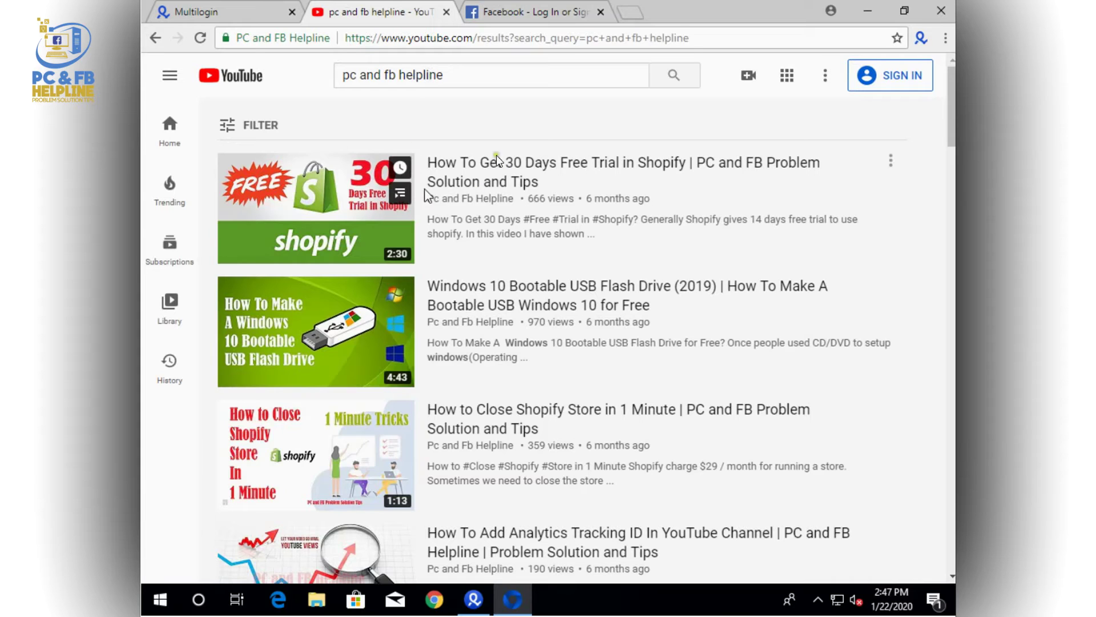
left_click(499, 173)
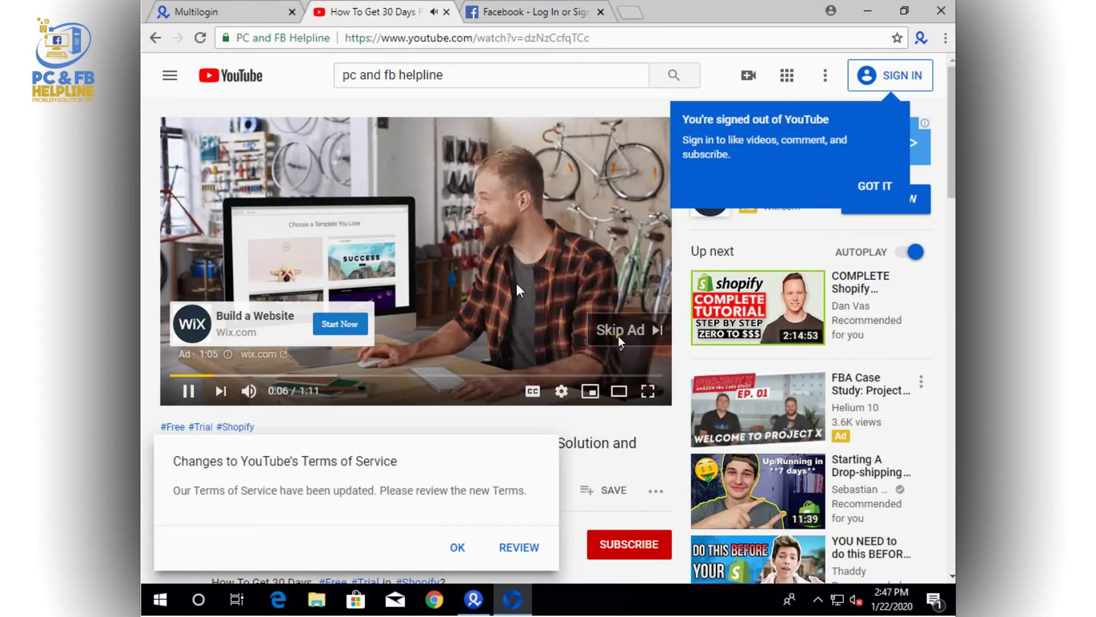
left_click(619, 334)
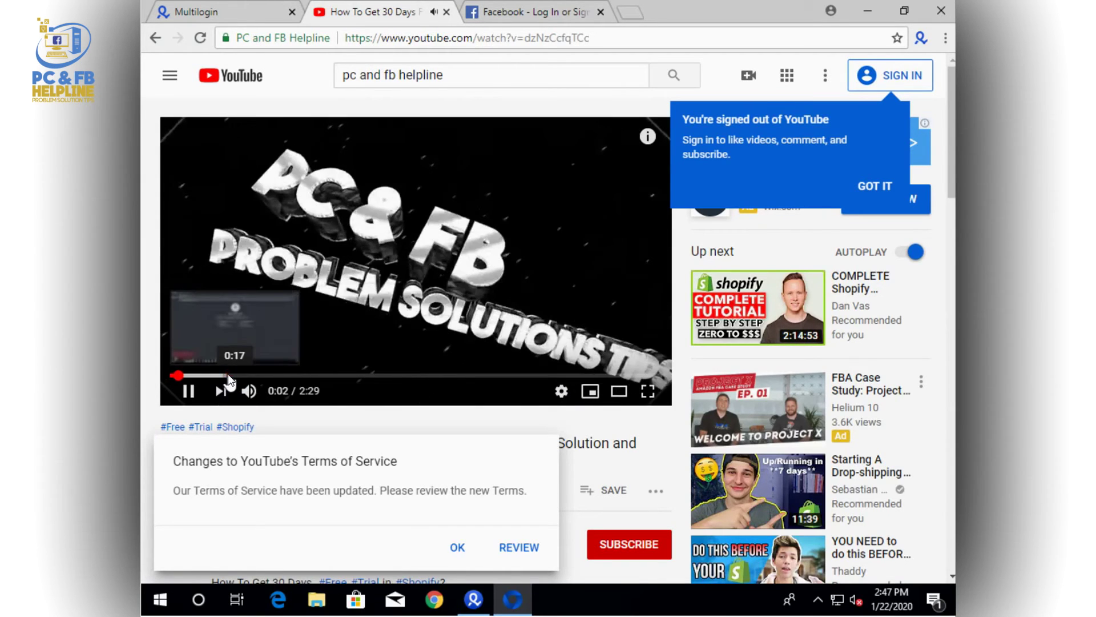
left_click(229, 374)
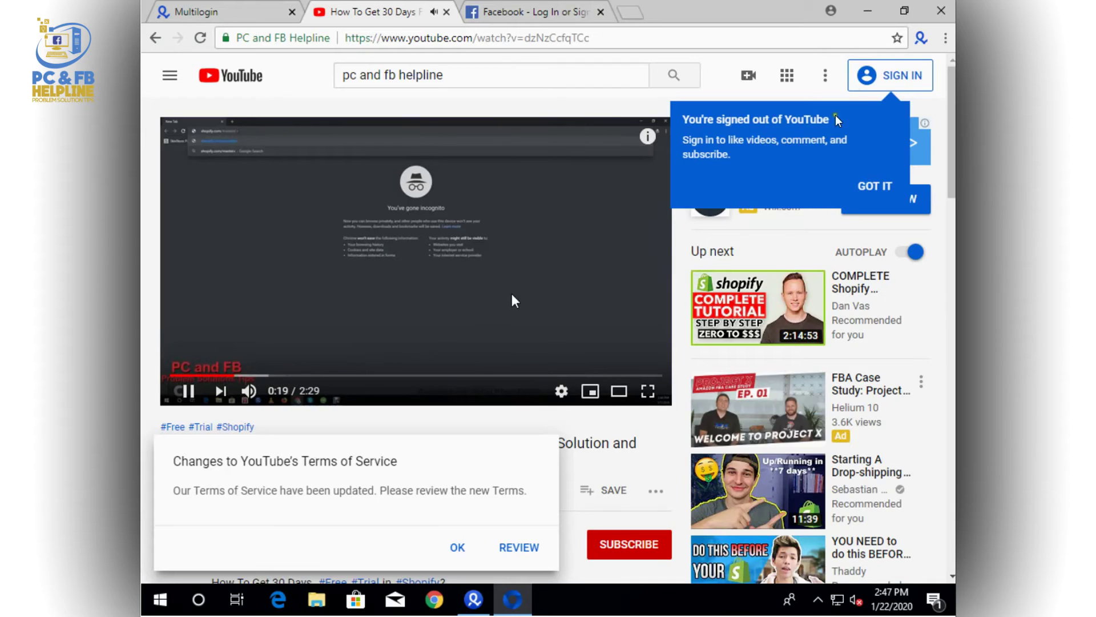
left_click(939, 12)
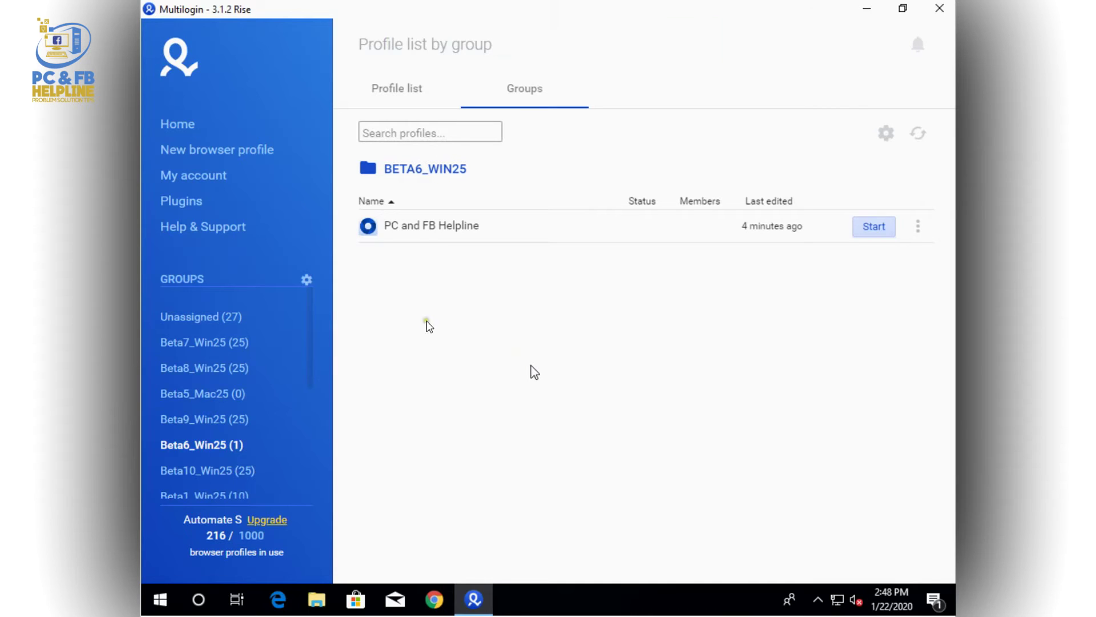
Open the groups for editing and delete the Alpha1_Win2500 group
left_click(305, 280)
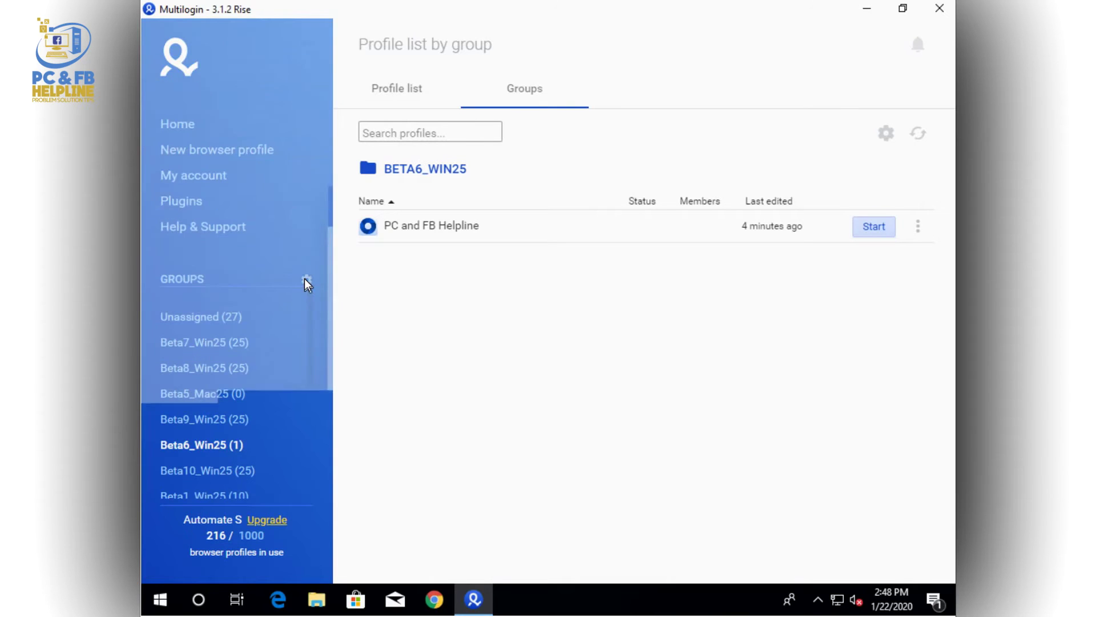
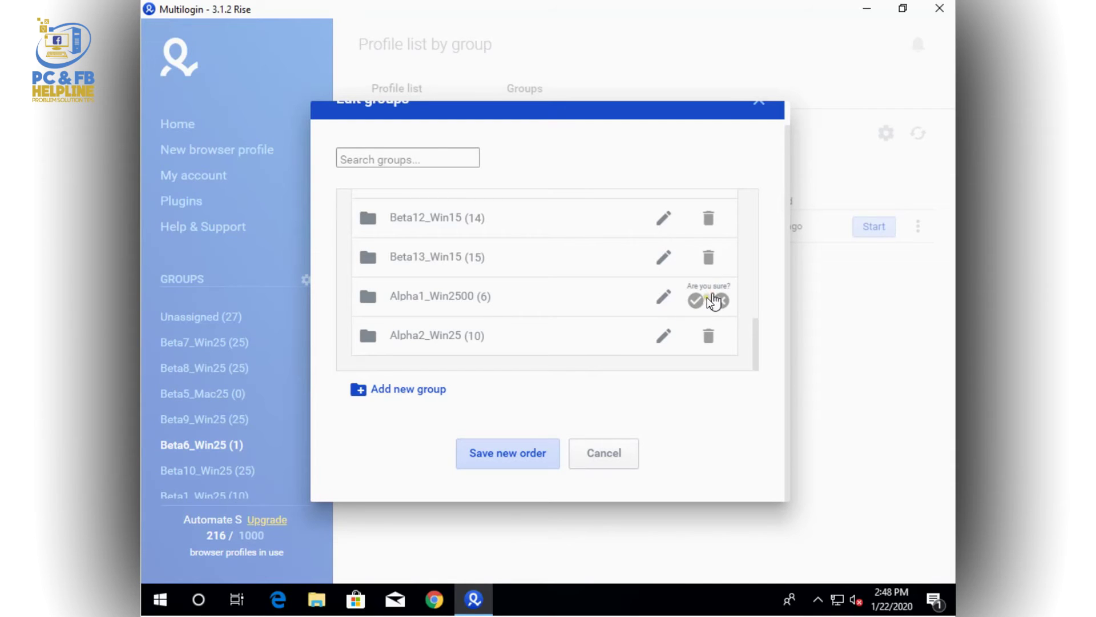
left_click(696, 301)
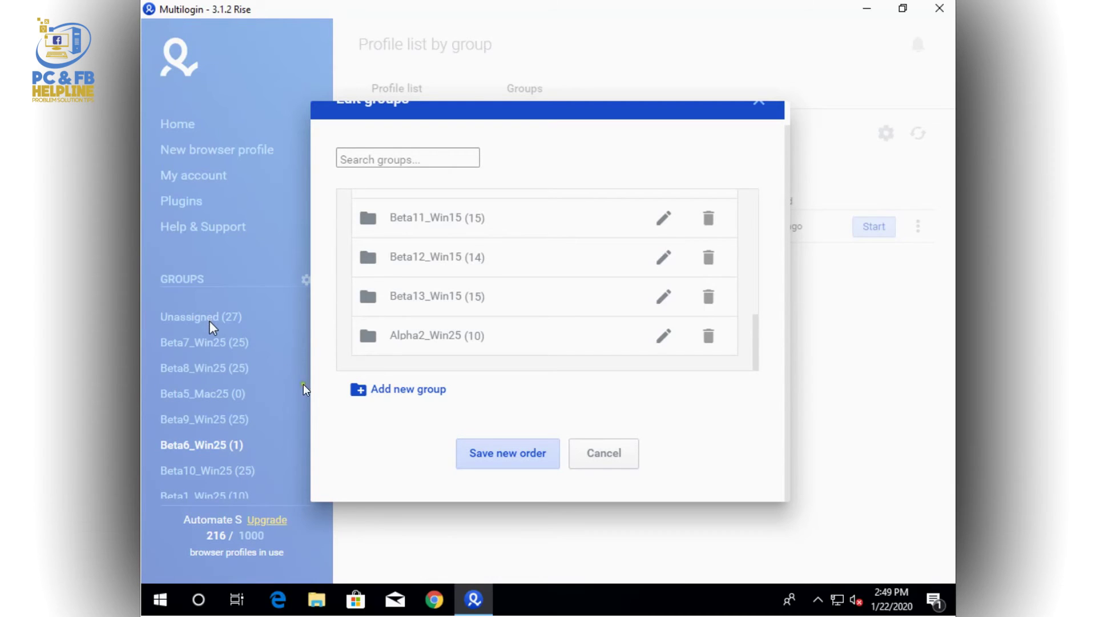
Add a new group named "PC and FB Helpline"
left_click(408, 393)
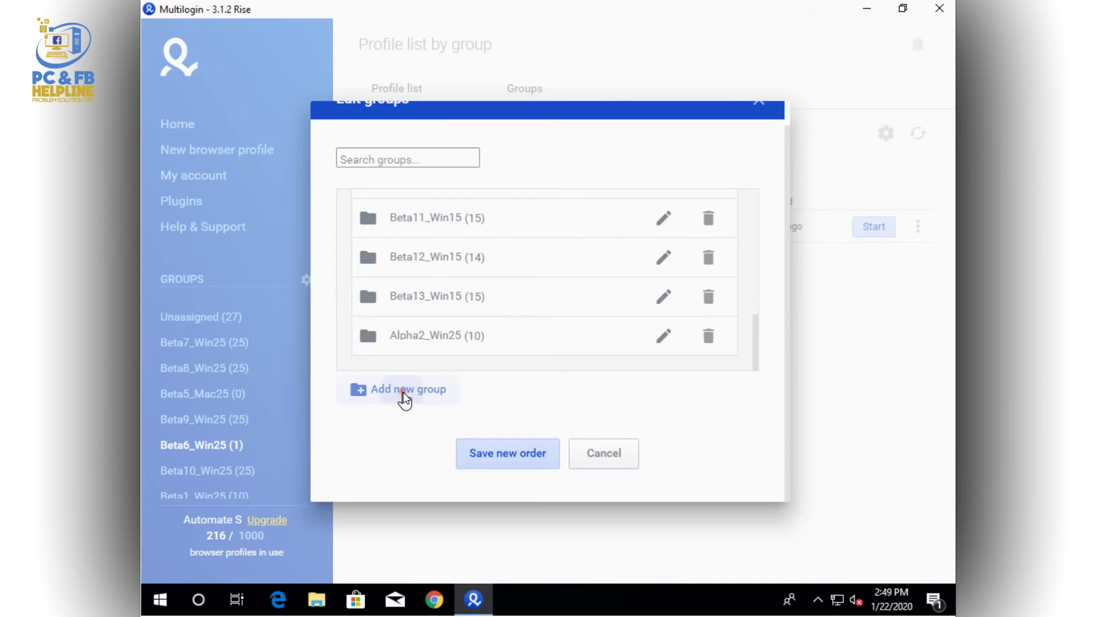
left_click(410, 399)
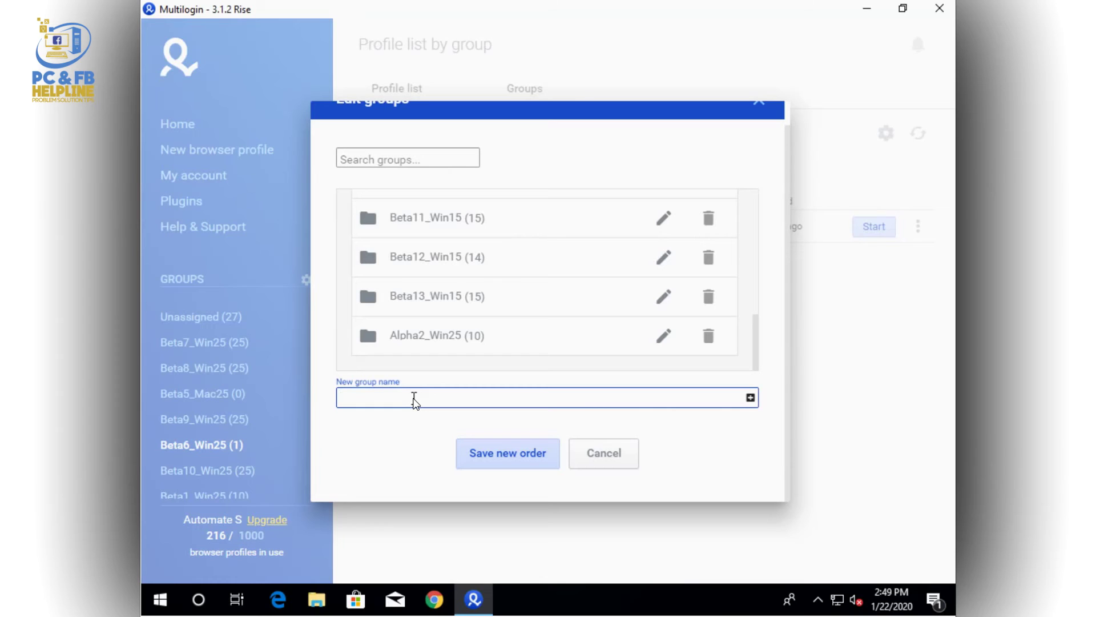
type("PC and FB Helpline")
left_click(750, 398)
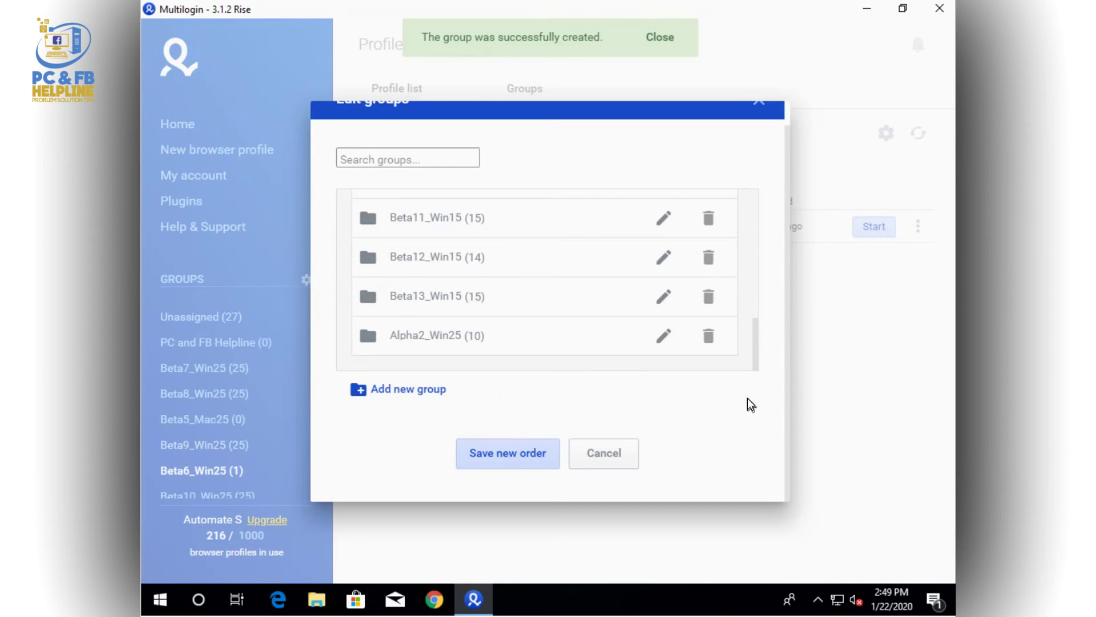
Reorder the groups so PC and FB Helpline sits directly below Beta8_Win25, save the new order, and open that group
scroll(572, 324, "up", 5)
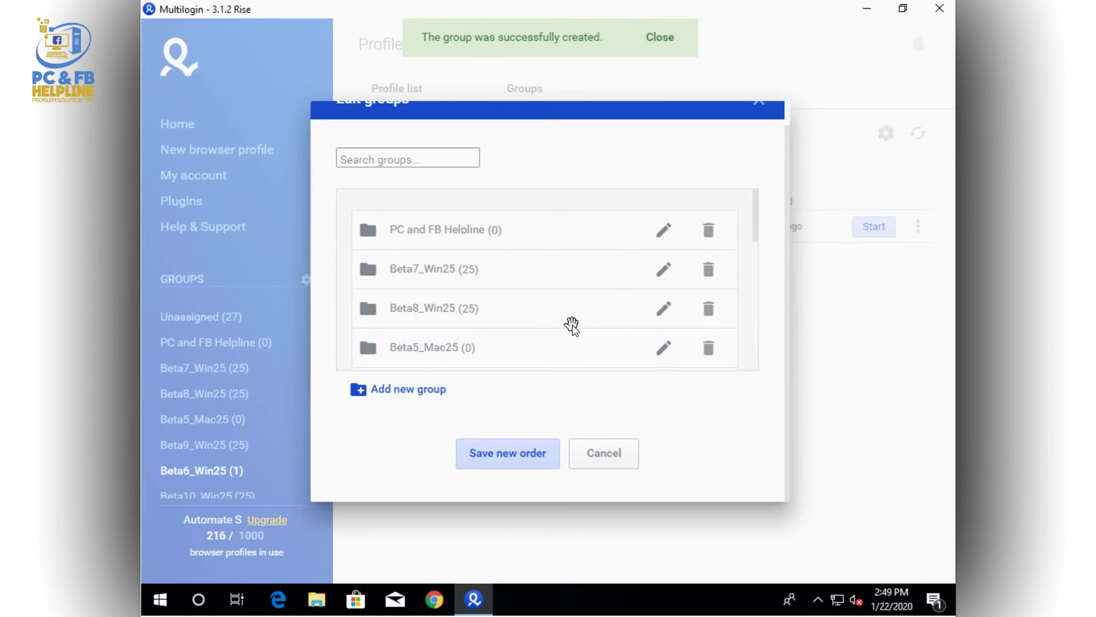
scroll(571, 321, "up", 1)
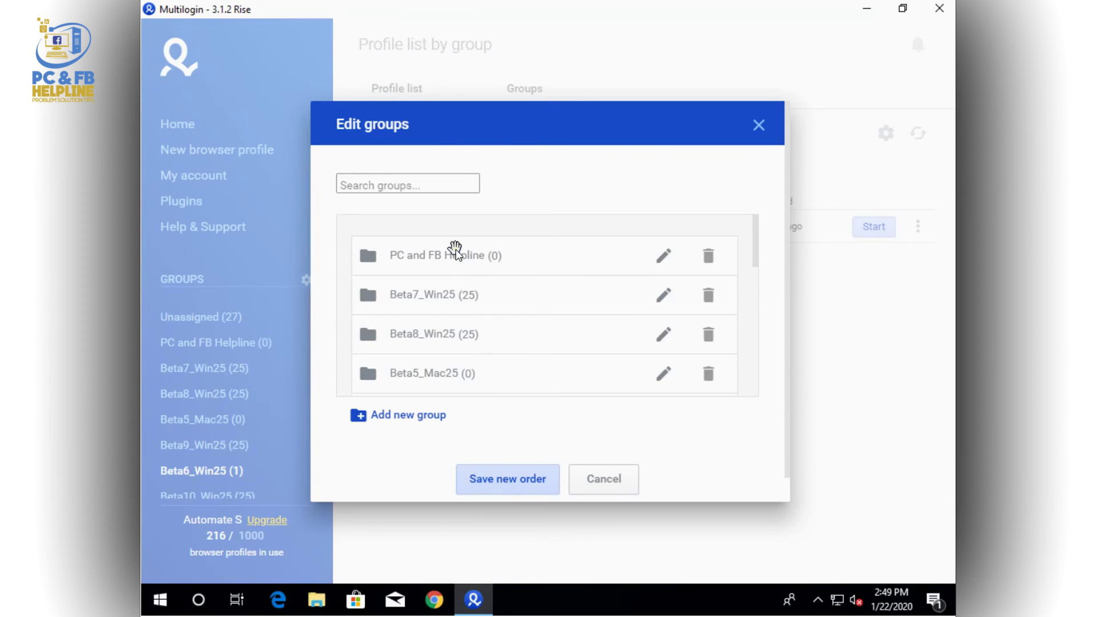
left_click_drag(455, 268, 441, 294)
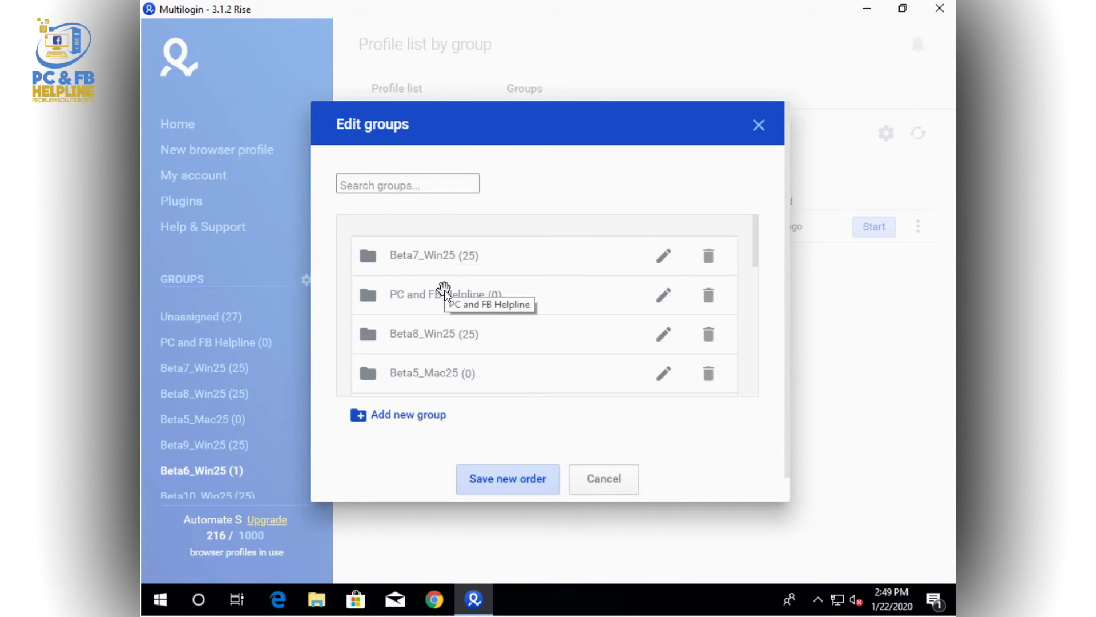
mouse_move(434, 331)
left_mouse_down()
mouse_move(440, 341)
mouse_move(432, 333)
left_mouse_up()
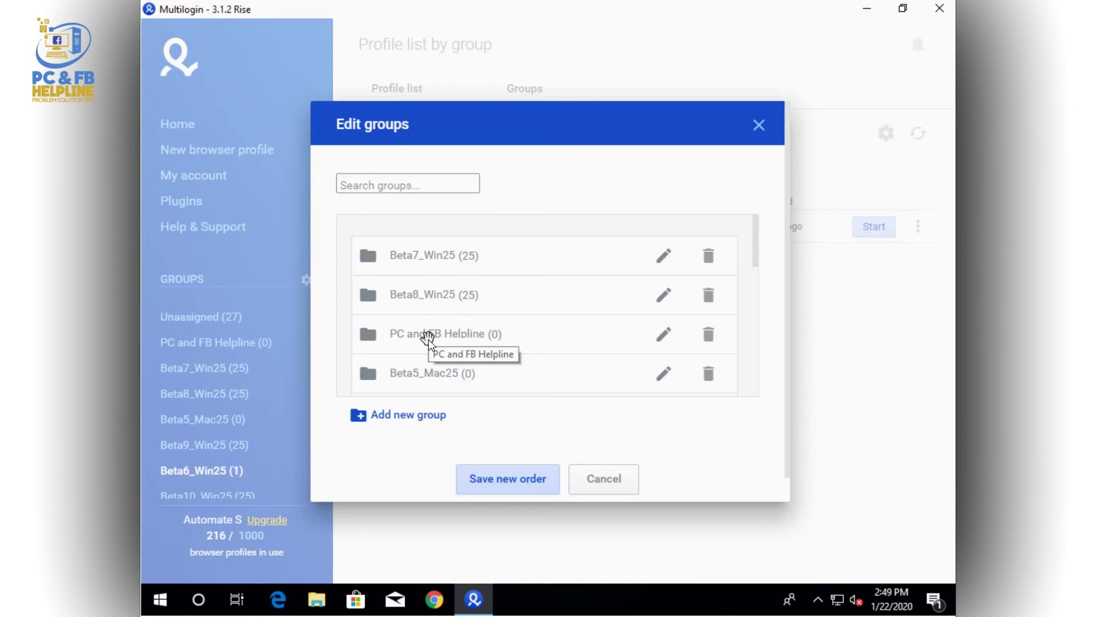
left_click(505, 484)
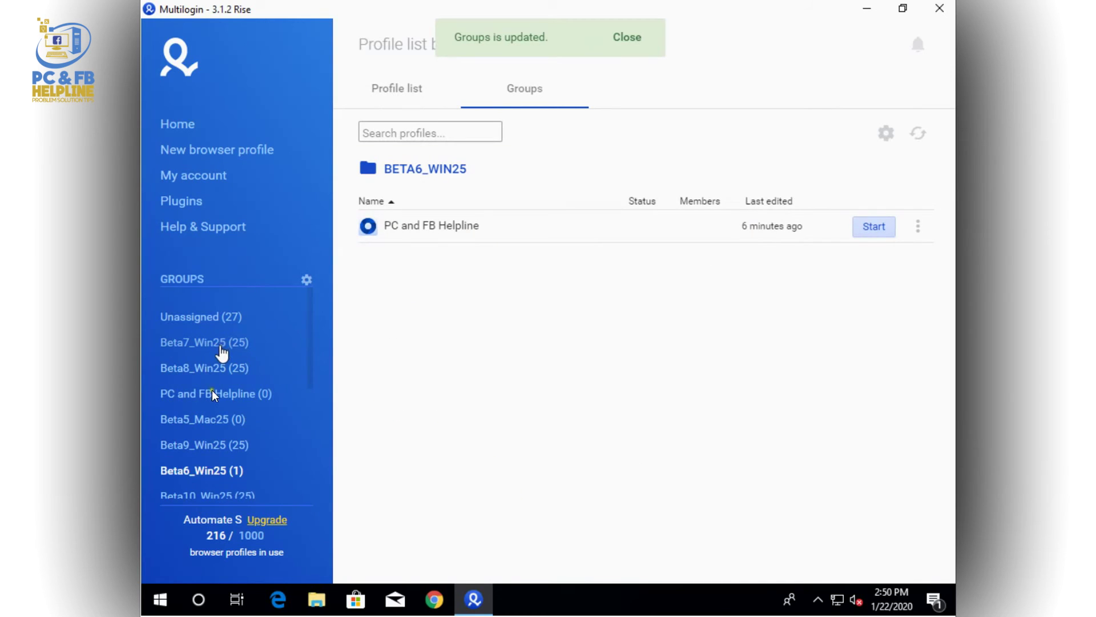
left_click(236, 398)
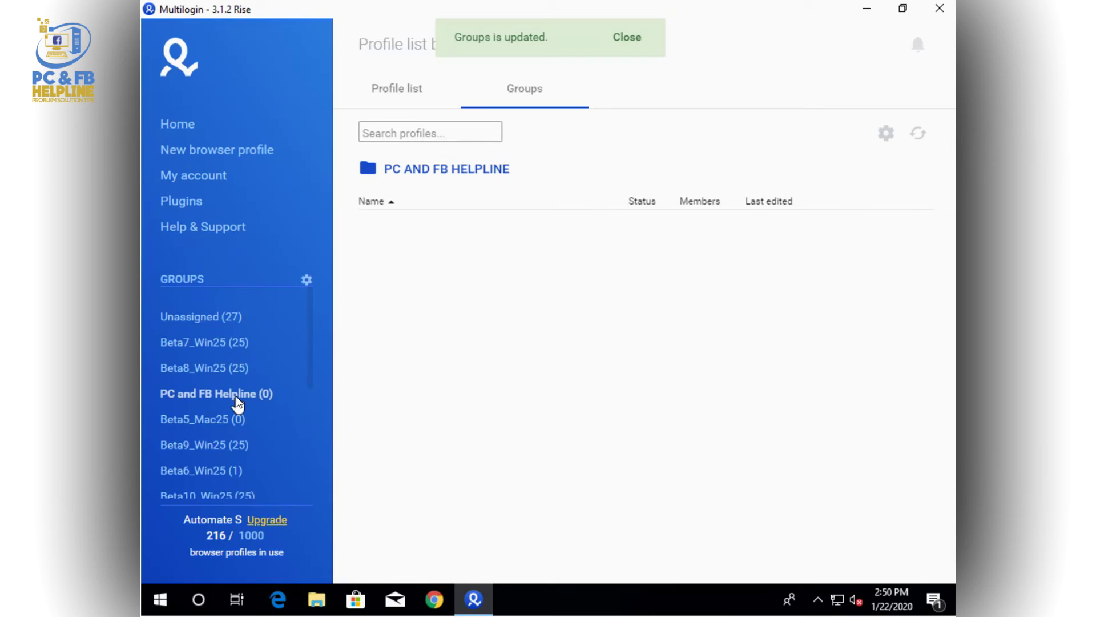
Try to move the PC and FB Helpline profile from Beta6_Win25 to the PC and FB Helpline group
left_click(204, 472)
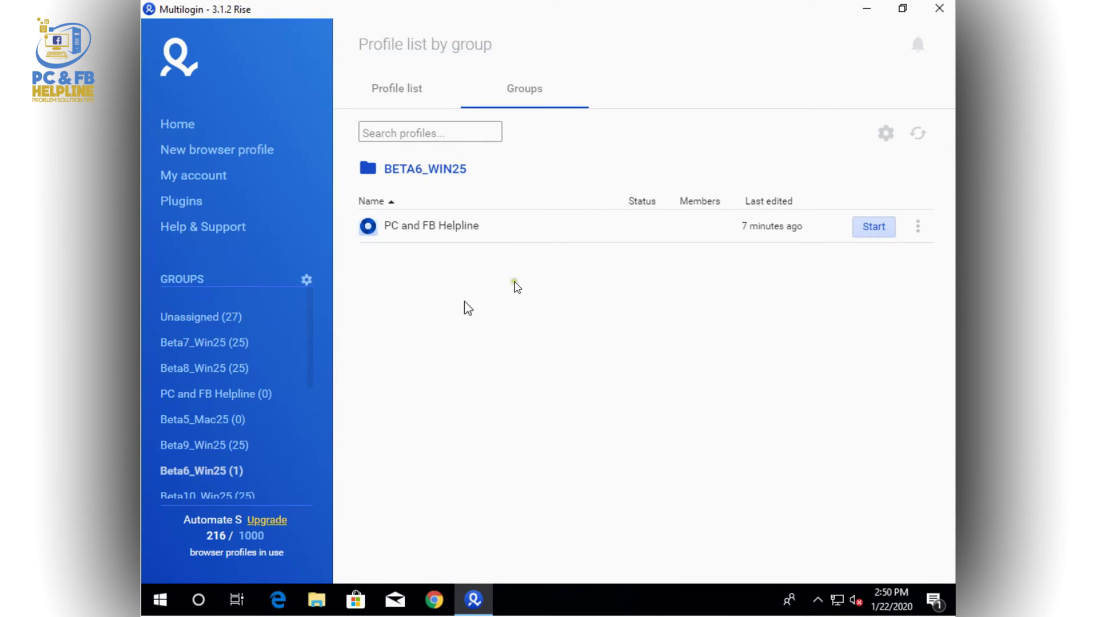
left_click(917, 227)
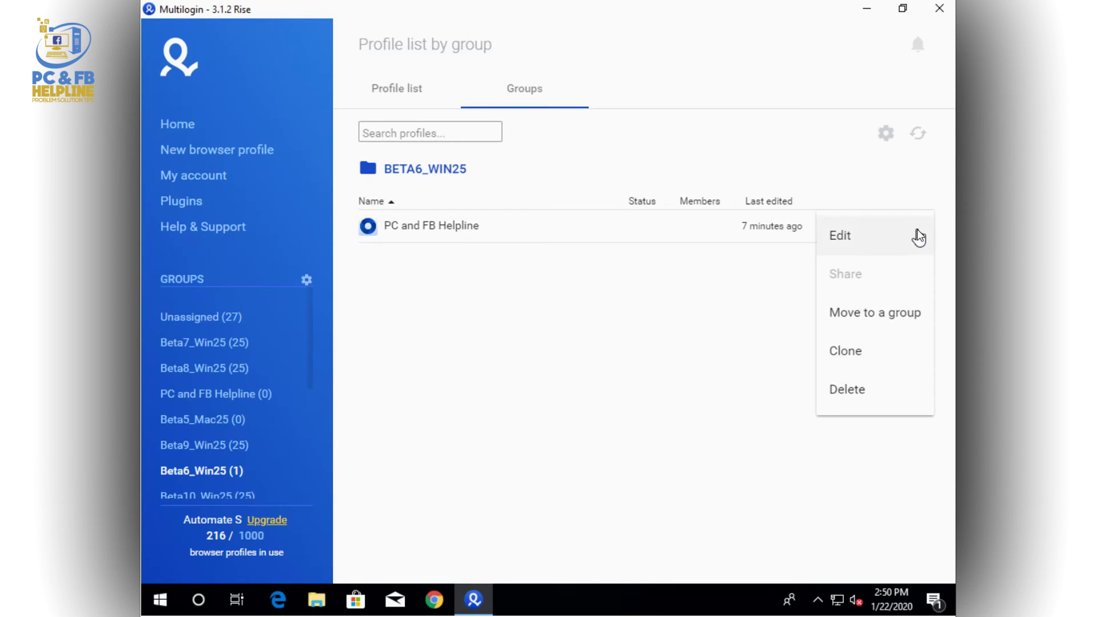
left_click(868, 318)
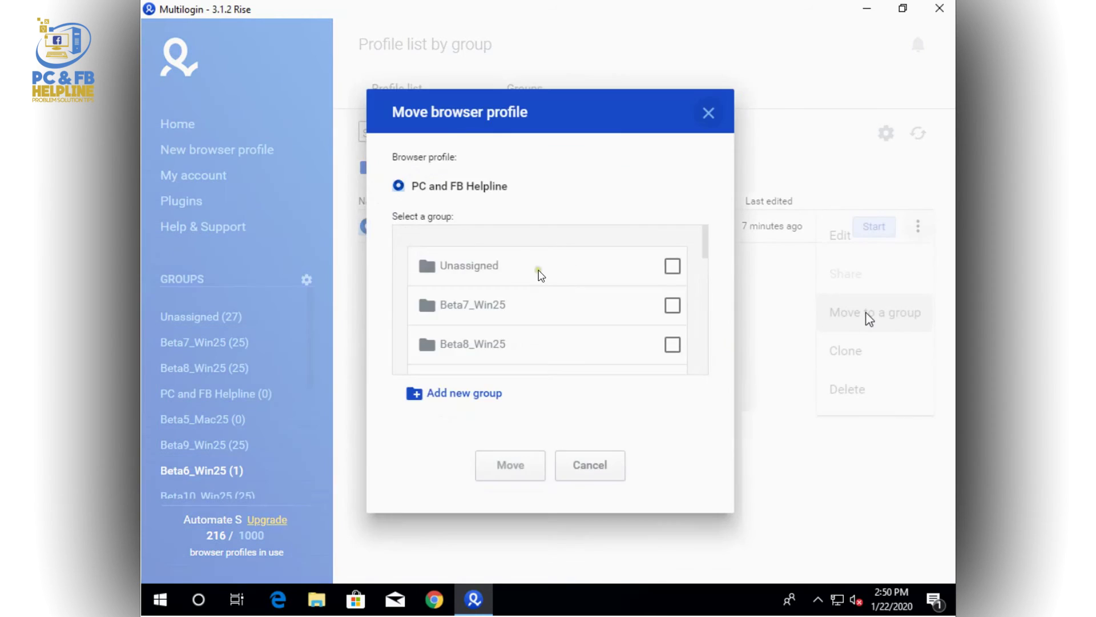
scroll(609, 329, "down", 3)
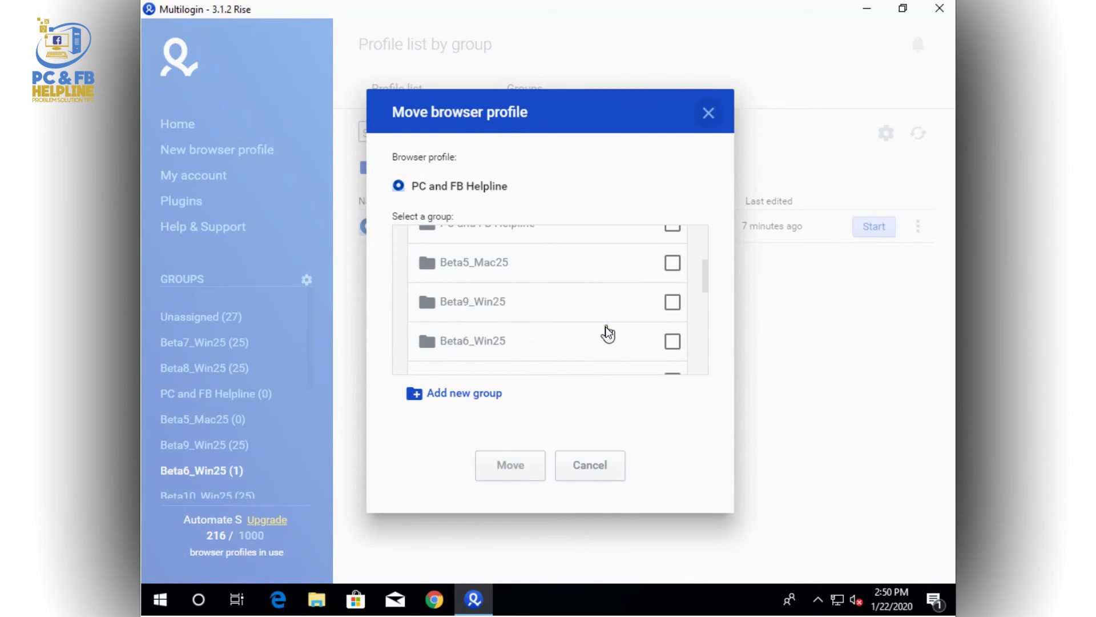
scroll(609, 331, "up", 3)
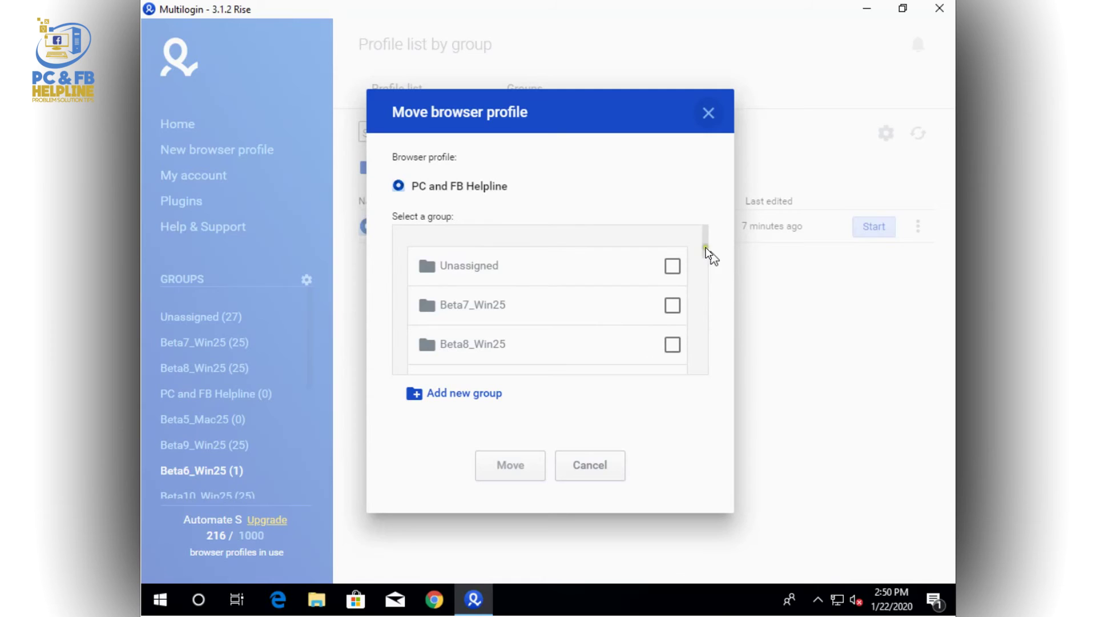
left_click_drag(705, 245, 705, 251)
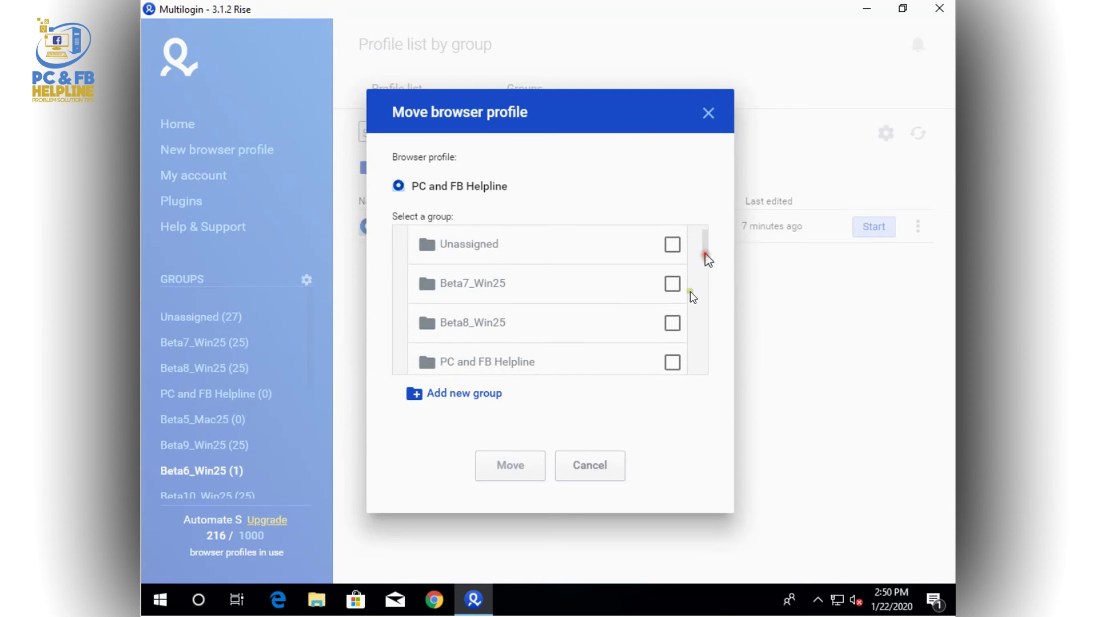
scroll(685, 314, "down", 1)
left_click(673, 351)
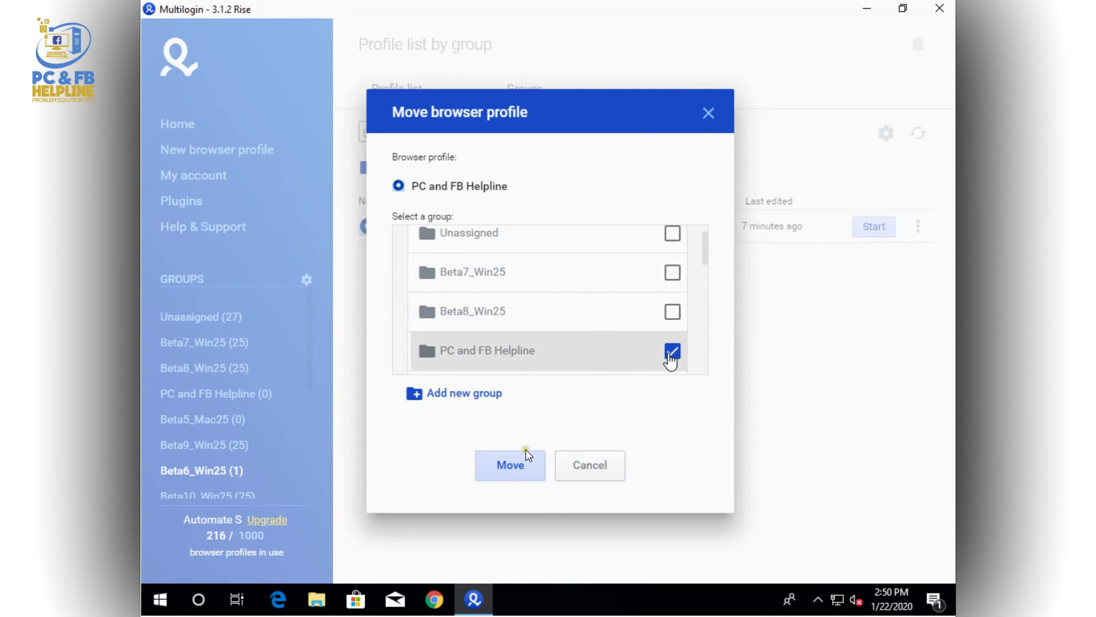
left_click(513, 464)
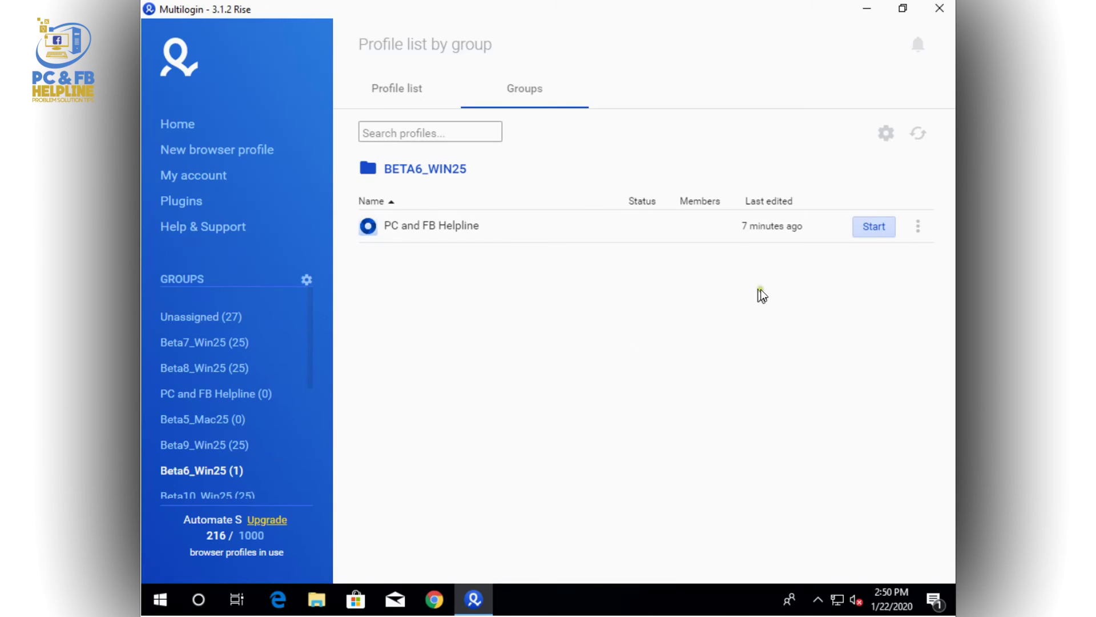
Start the PC and FB Helpline profile, view its YouTube and Facebook pages, and close the Facebook page and the browser
left_click(873, 228)
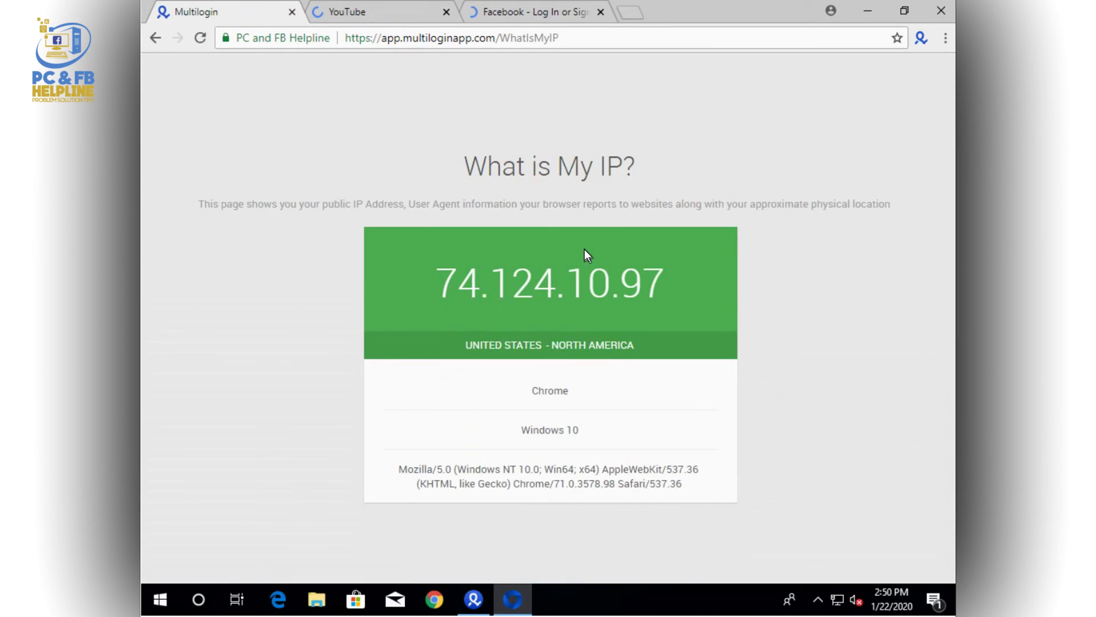
left_click(396, 16)
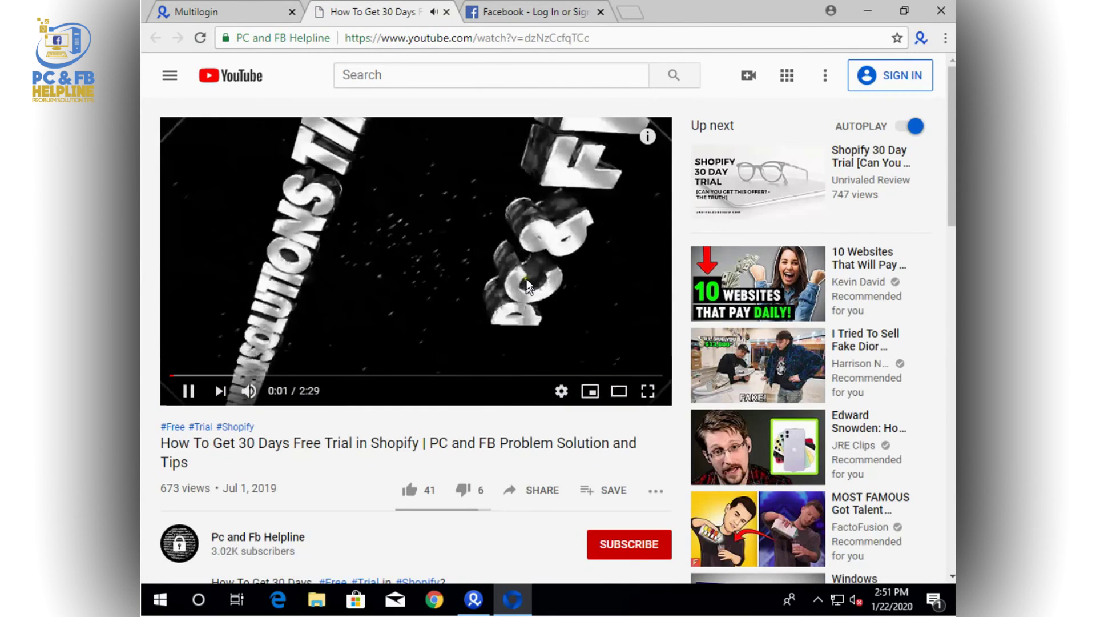
left_click(523, 14)
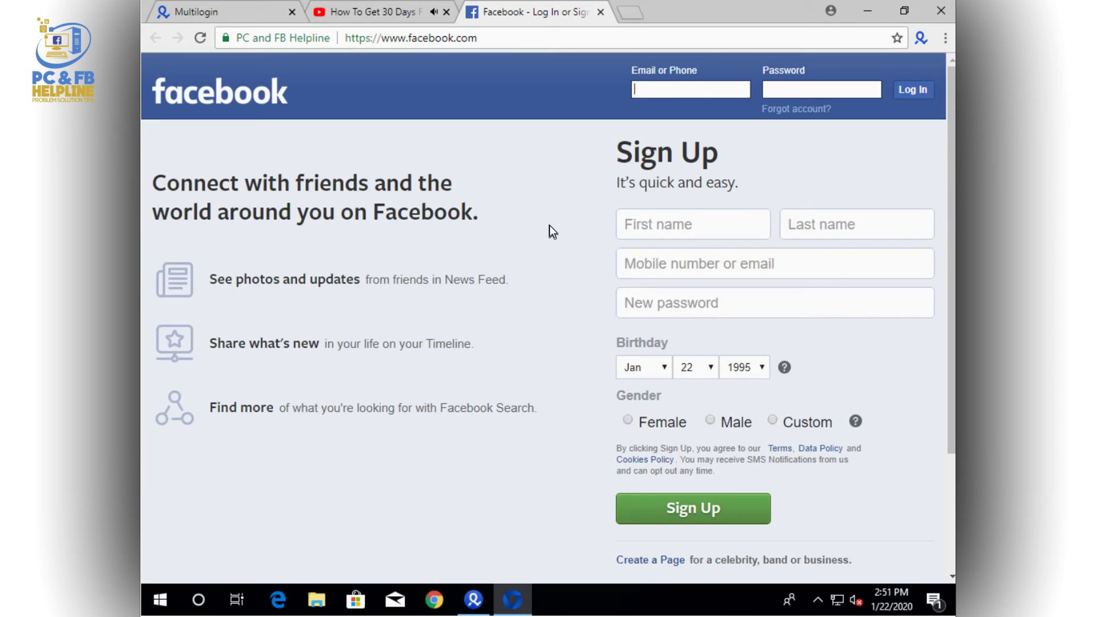
left_click(600, 12)
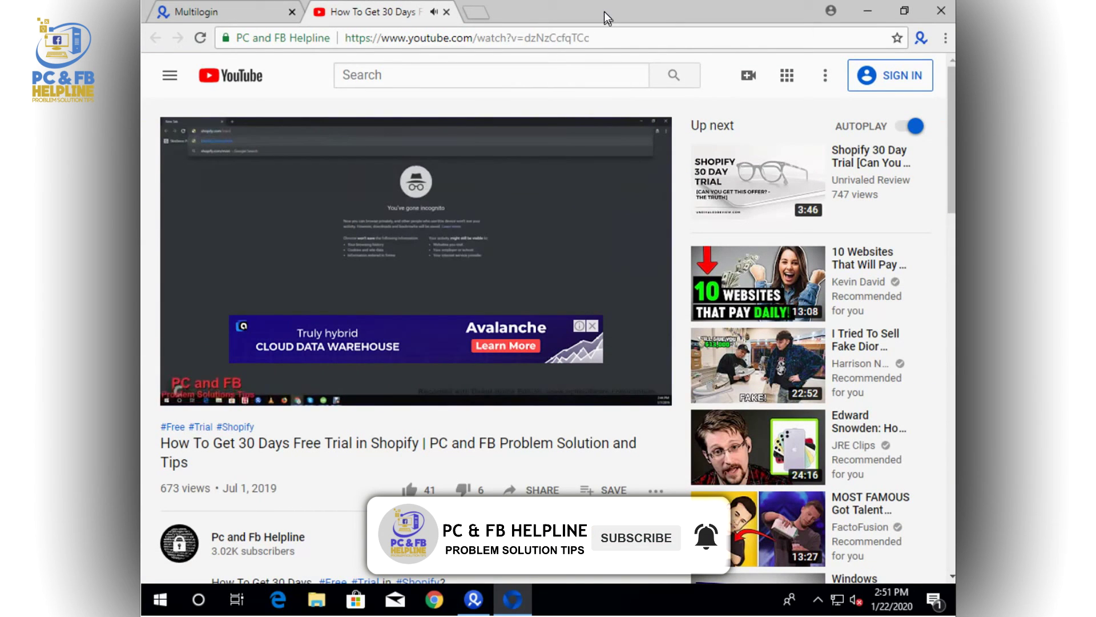
left_click(937, 10)
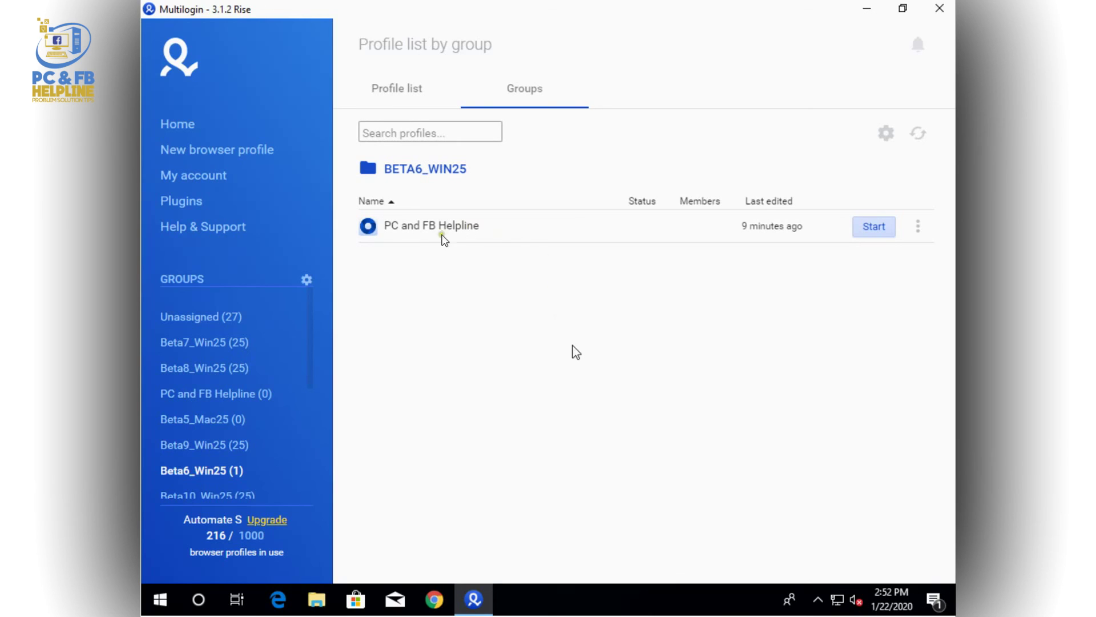
Look through the Beta5_Mac25, Beta9_Win25 and Unassigned groups, searching Unassigned for "pc", and close Multilogin
left_click(209, 420)
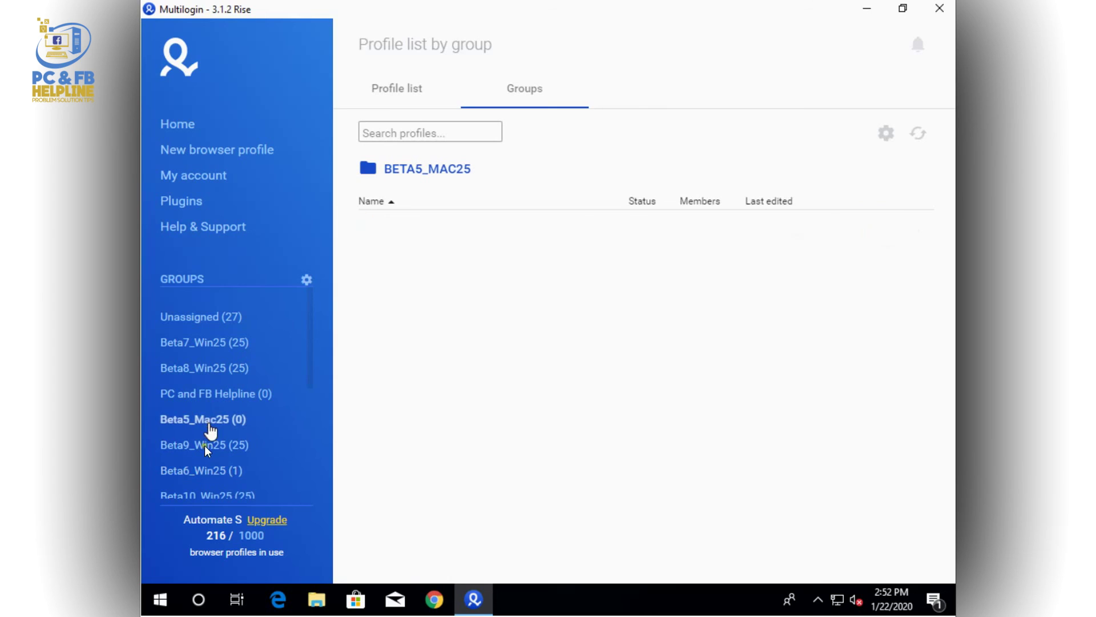
left_click(207, 449)
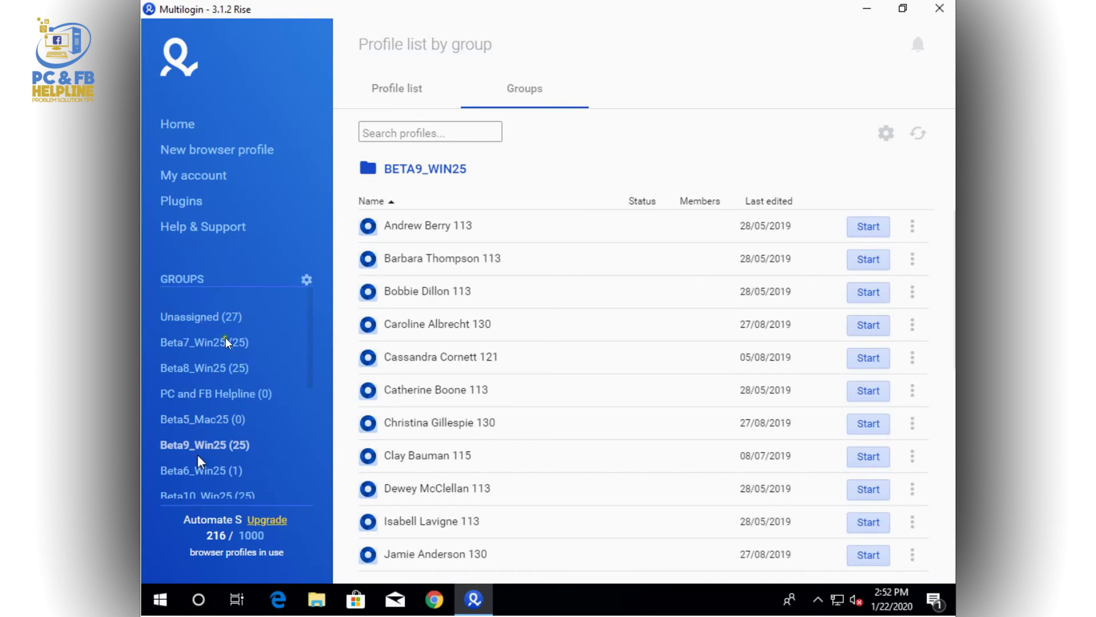
left_click(223, 319)
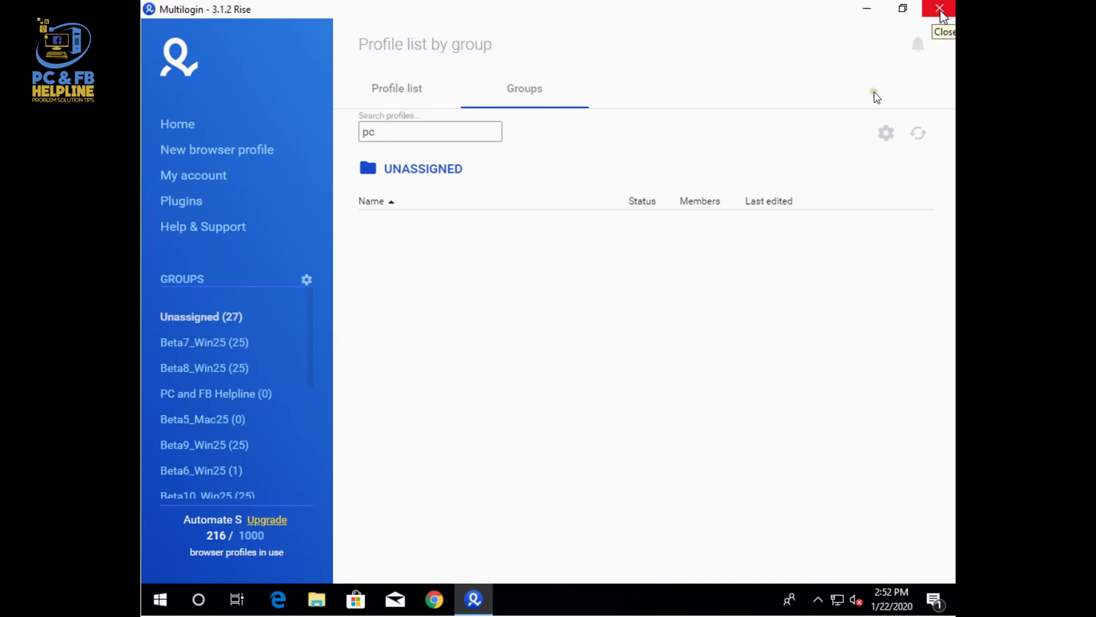
left_click(940, 9)
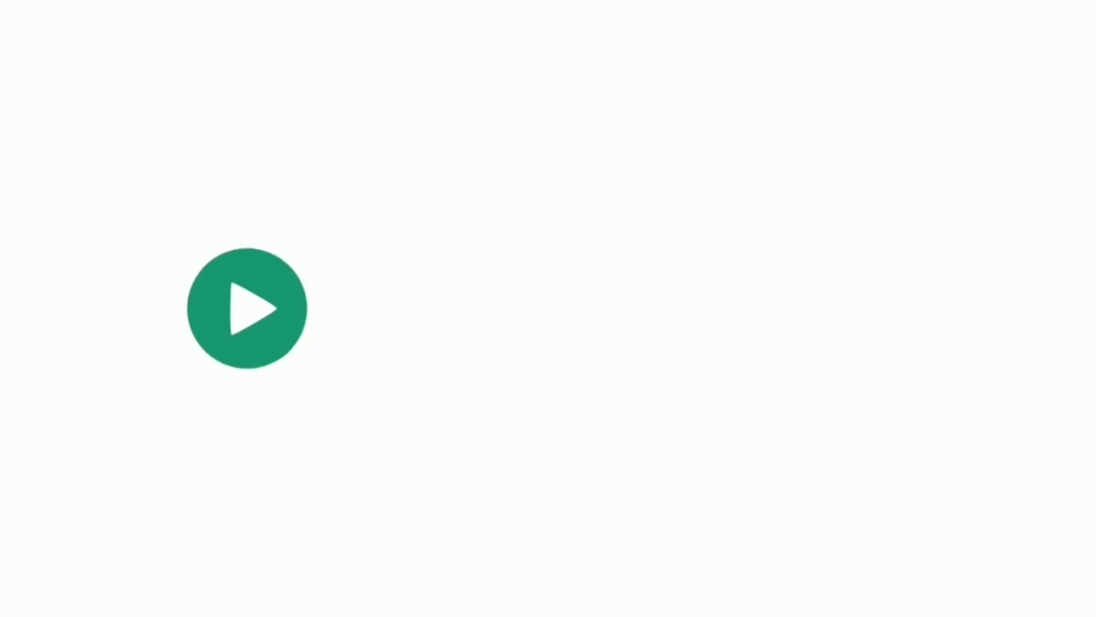